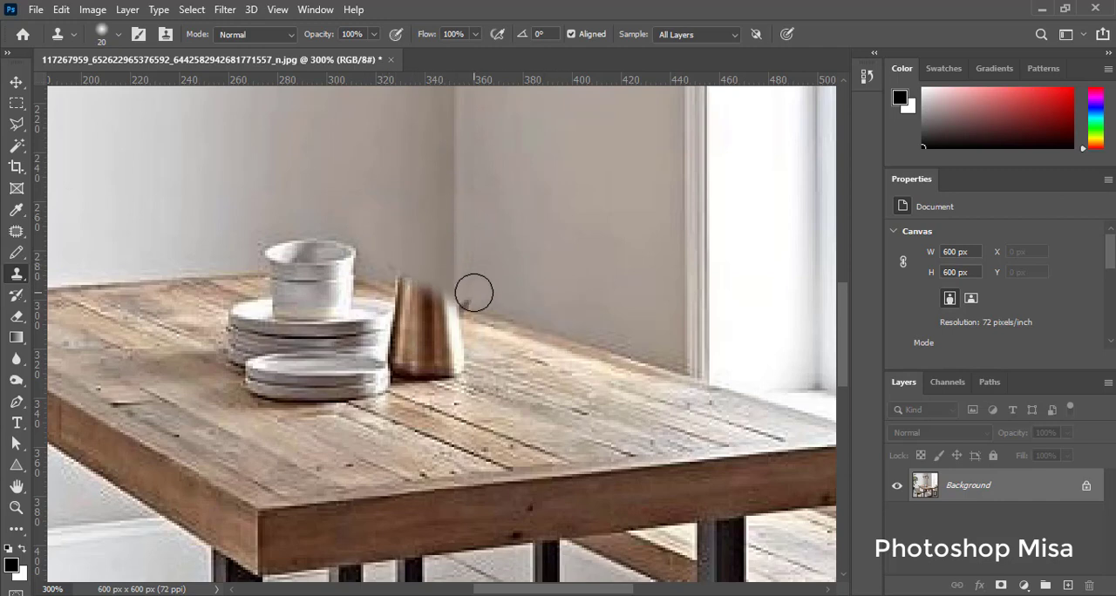
# Step: Clone wood and wall texture over the copper vase and the stacked white dishes on the table
pyautogui.moveTo(469, 307)
pyautogui.mouseDown()
pyautogui.moveTo(396, 278)
pyautogui.moveTo(461, 355)
pyautogui.moveTo(438, 367)
pyautogui.moveTo(416, 319)
pyautogui.moveTo(429, 375)
pyautogui.moveTo(376, 350)
pyautogui.moveTo(379, 372)
pyautogui.moveTo(325, 389)
pyautogui.moveTo(505, 401)
pyautogui.moveTo(493, 430)
pyautogui.moveTo(331, 394)
pyautogui.moveTo(383, 376)
pyautogui.moveTo(330, 380)
pyautogui.moveTo(278, 409)
pyautogui.moveTo(347, 351)
pyautogui.moveTo(278, 374)
pyautogui.moveTo(233, 345)
pyautogui.moveTo(301, 361)
pyautogui.moveTo(386, 321)
pyautogui.moveTo(278, 344)
pyautogui.moveTo(209, 323)
pyautogui.moveTo(353, 310)
pyautogui.moveTo(295, 305)
pyautogui.moveTo(347, 312)
pyautogui.moveTo(341, 291)
pyautogui.moveTo(259, 298)
pyautogui.moveTo(462, 338)
pyautogui.moveTo(484, 286)
pyautogui.moveTo(446, 269)
pyautogui.moveTo(515, 291)
pyautogui.moveTo(560, 252)
pyautogui.mouseUp()
pyautogui.keyDown('alt'); pyautogui.click(335, 294); pyautogui.keyUp('alt')
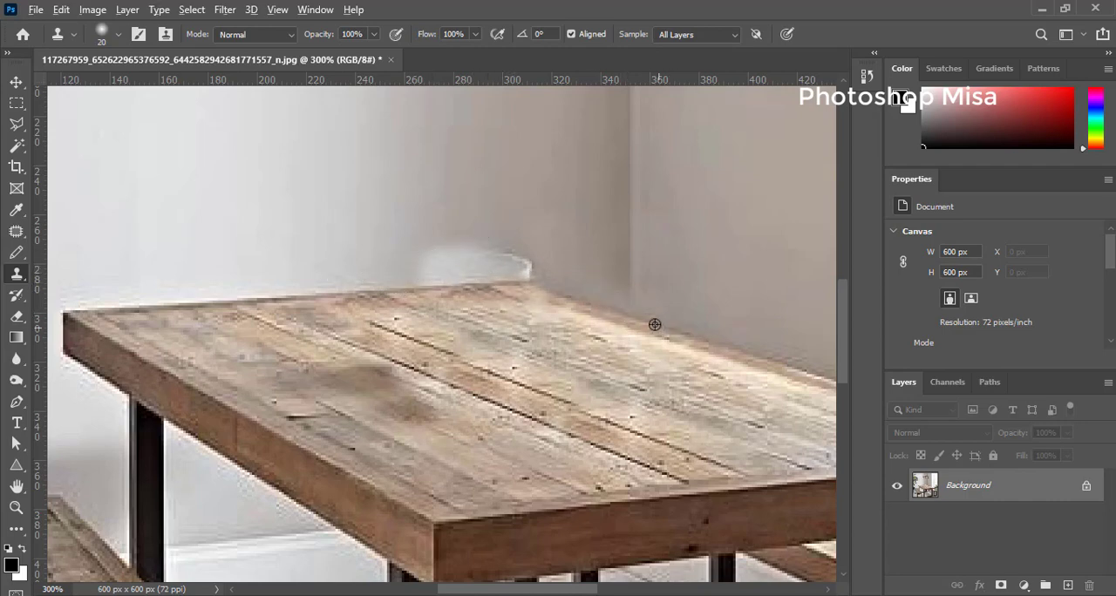
pyautogui.keyDown('alt'); pyautogui.click(573, 300); pyautogui.keyUp('alt')
pyautogui.click(539, 287)
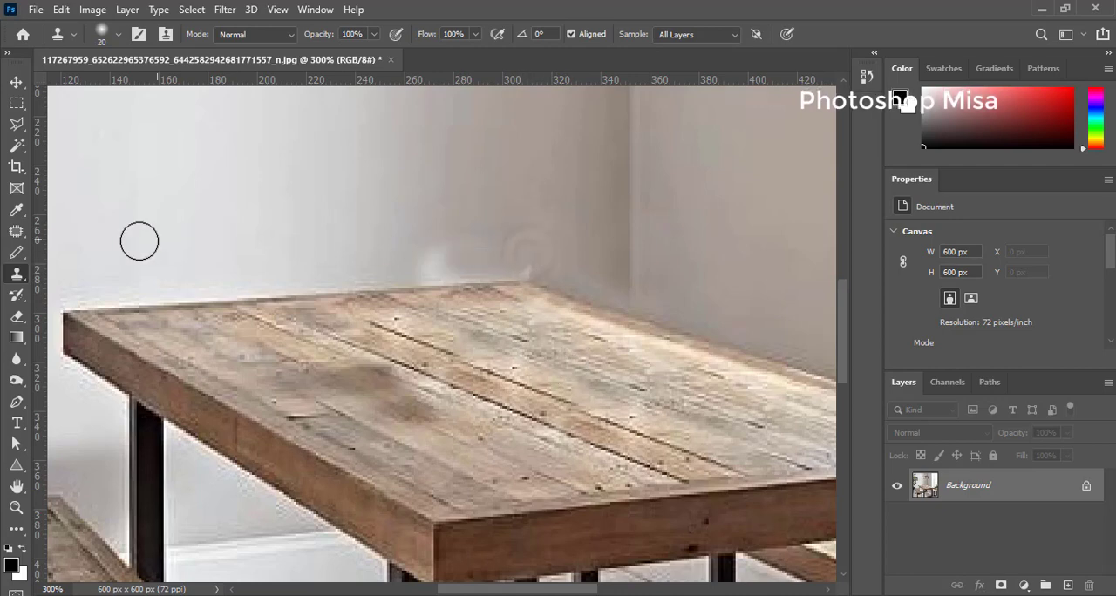
# Step: Patch the wall strip behind the table's back corner with clean wall to remove the white smudges
pyautogui.click(17, 231)
pyautogui.click(89, 270)
pyautogui.moveTo(312, 241)
pyautogui.mouseDown()
pyautogui.moveTo(516, 212)
pyautogui.moveTo(711, 245)
pyautogui.moveTo(730, 311)
pyautogui.moveTo(717, 330)
pyautogui.moveTo(534, 273)
pyautogui.moveTo(379, 283)
pyautogui.moveTo(319, 252)
pyautogui.mouseUp()
pyautogui.hotkey('ctrl', '-')
pyautogui.hotkey('ctrl', '+')
pyautogui.hotkey('ctrl', '+')
pyautogui.hotkey('ctrl', '+')
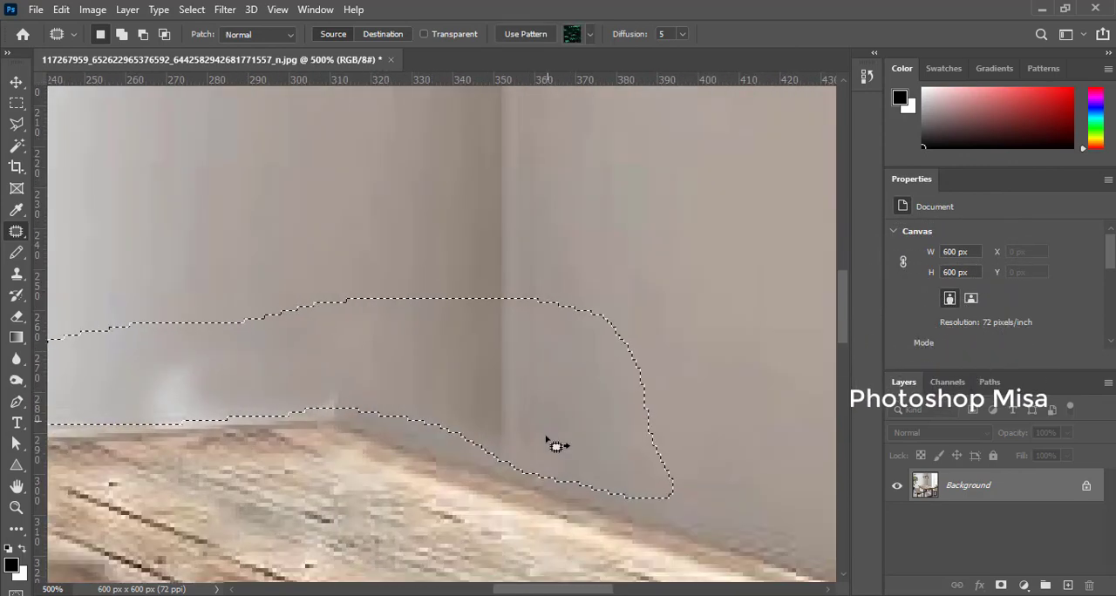
pyautogui.moveTo(548, 441); pyautogui.dragTo(552, 279)
pyautogui.hotkey('ctrl', 'd')
pyautogui.hotkey('ctrl', '0')
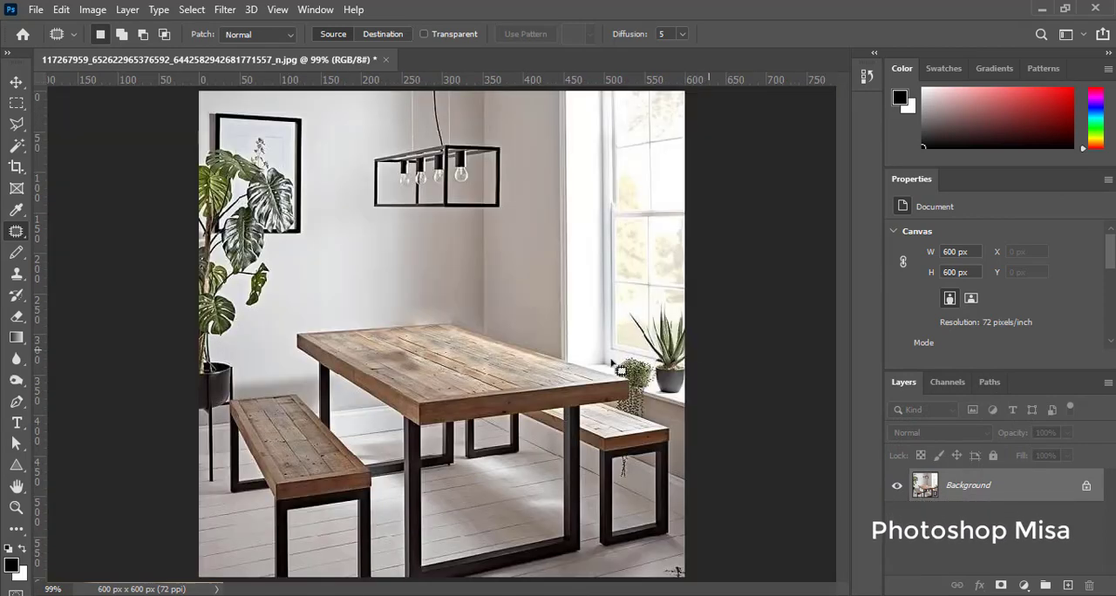
# Step: Adjust the Clone Stamp brush and clone clean wall over the pale remnant at the table's back corner
pyautogui.press('z')
pyautogui.moveTo(393, 301); pyautogui.dragTo(503, 366)
pyautogui.press('s')
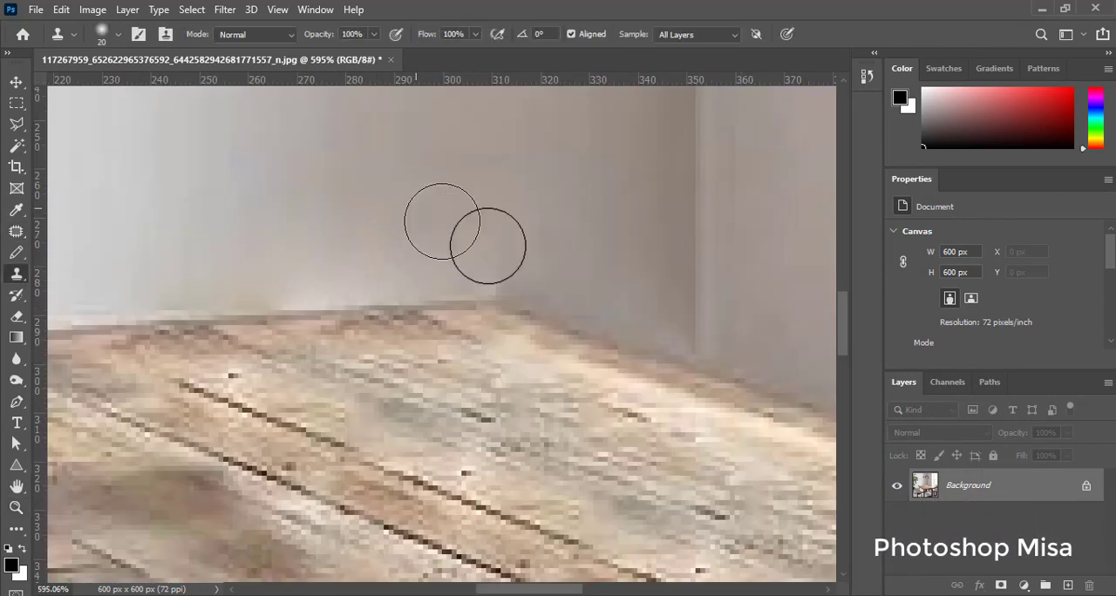
pyautogui.rightClick(488, 242)
pyautogui.click(444, 5)
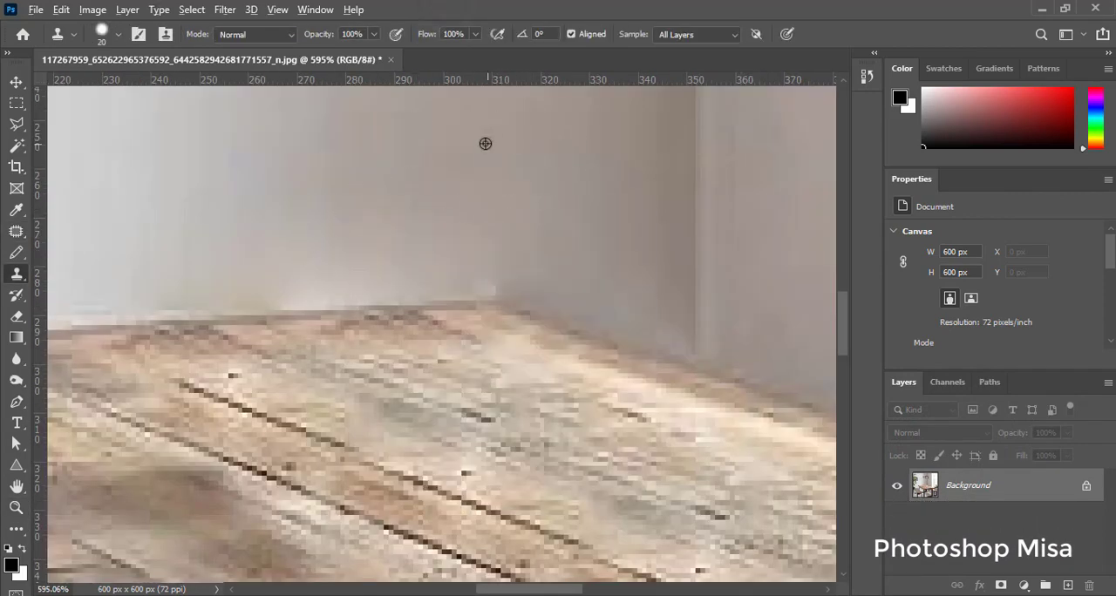
pyautogui.keyDown('alt'); pyautogui.click(475, 127); pyautogui.keyUp('alt')
pyautogui.click(489, 252)
# Step: Clone even wall tone along the table's back edge to cover the light patches left by the dishes
pyautogui.moveTo(260, 260); pyautogui.dragTo(485, 259)
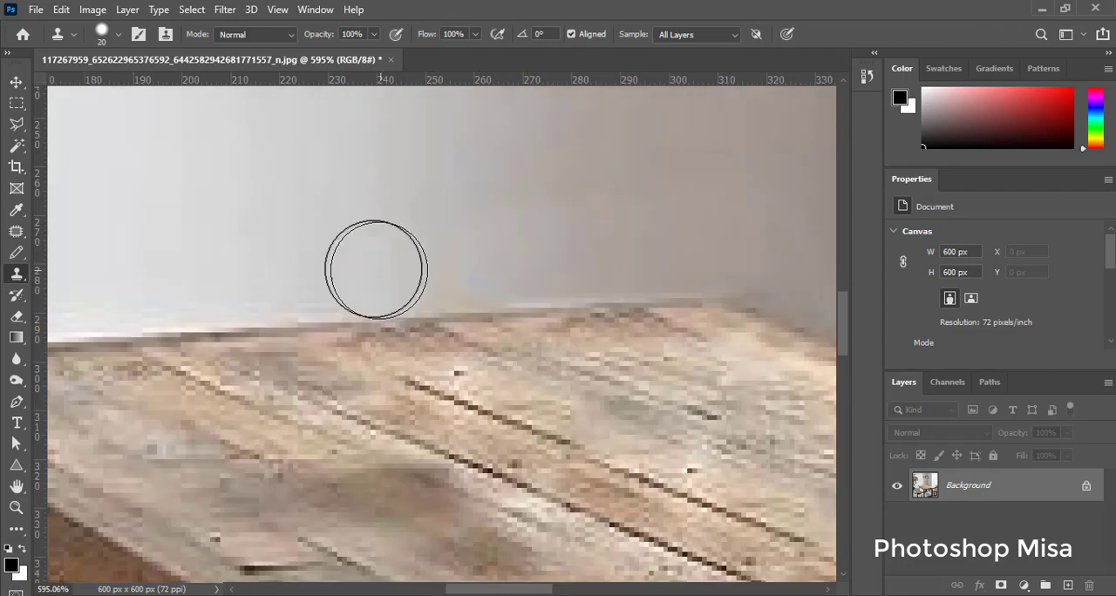
pyautogui.moveTo(363, 261); pyautogui.dragTo(346, 270)
pyautogui.moveTo(519, 259)
pyautogui.mouseDown()
pyautogui.moveTo(723, 250)
pyautogui.moveTo(541, 256)
pyautogui.mouseUp()
pyautogui.moveTo(531, 259); pyautogui.dragTo(662, 256)
pyautogui.click(663, 253)
pyautogui.moveTo(697, 260); pyautogui.dragTo(370, 277)
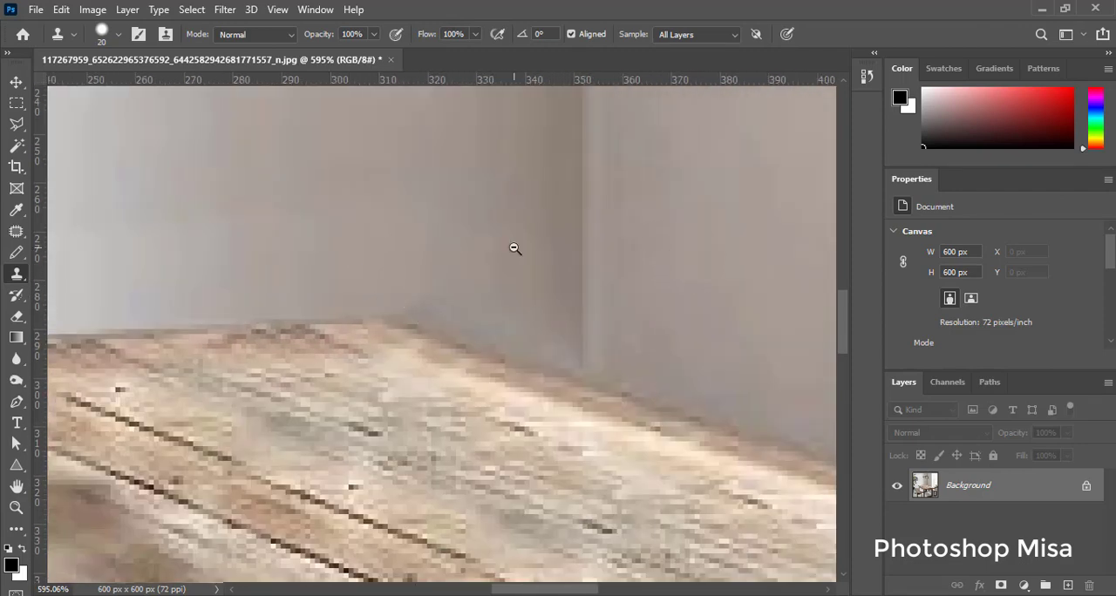
# Step: Clone the wall beside the table's back corner and rebuild the vertical room corner line down to the table
pyautogui.keyDown('alt'); pyautogui.click(430, 267); pyautogui.keyUp('alt')
pyautogui.click(481, 294)
pyautogui.keyDown('alt'); pyautogui.click(585, 160); pyautogui.keyUp('alt')
pyautogui.click(586, 328)
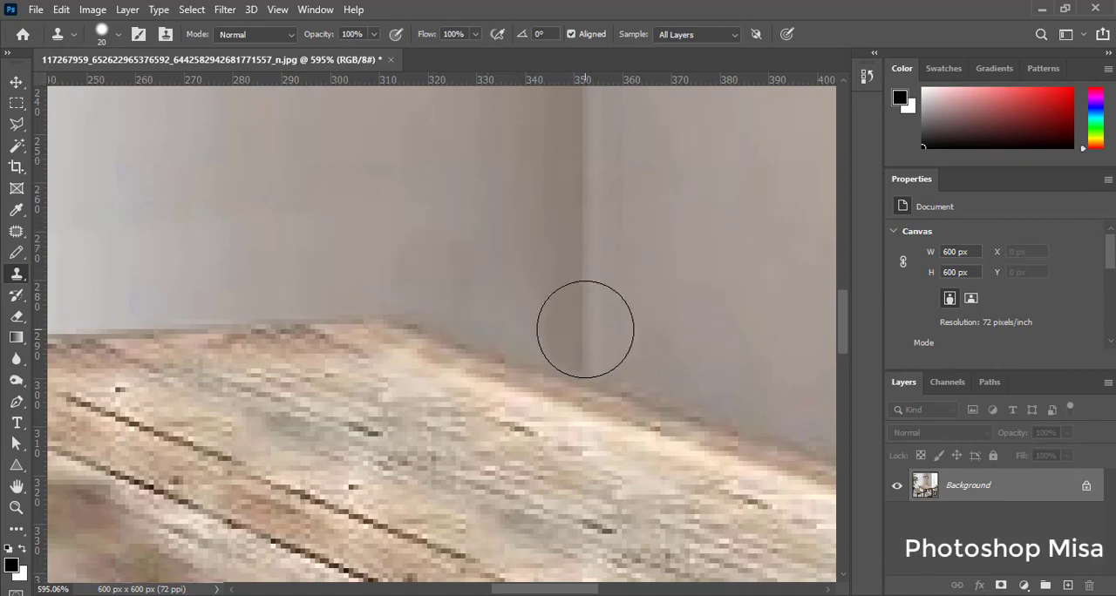
pyautogui.hotkey('ctrl', '0')
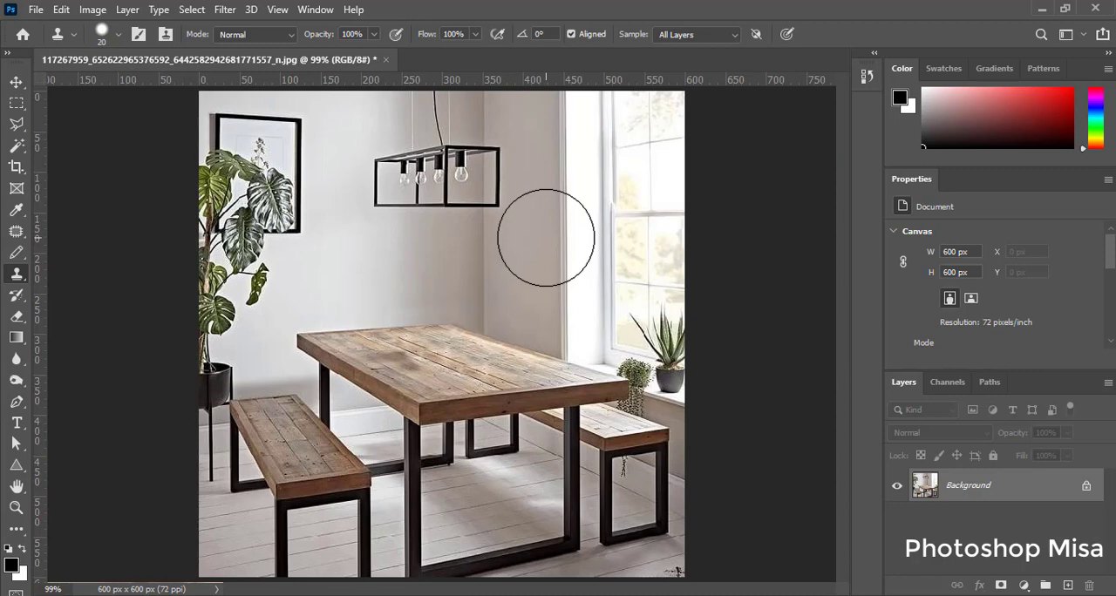
# Step: Set the clone brush hardness to 24% and clone floorboards over the lower part of the plant stand's front leg
pyautogui.moveTo(258, 514); pyautogui.dragTo(220, 354)
pyautogui.moveTo(385, 482); pyautogui.dragTo(433, 397)
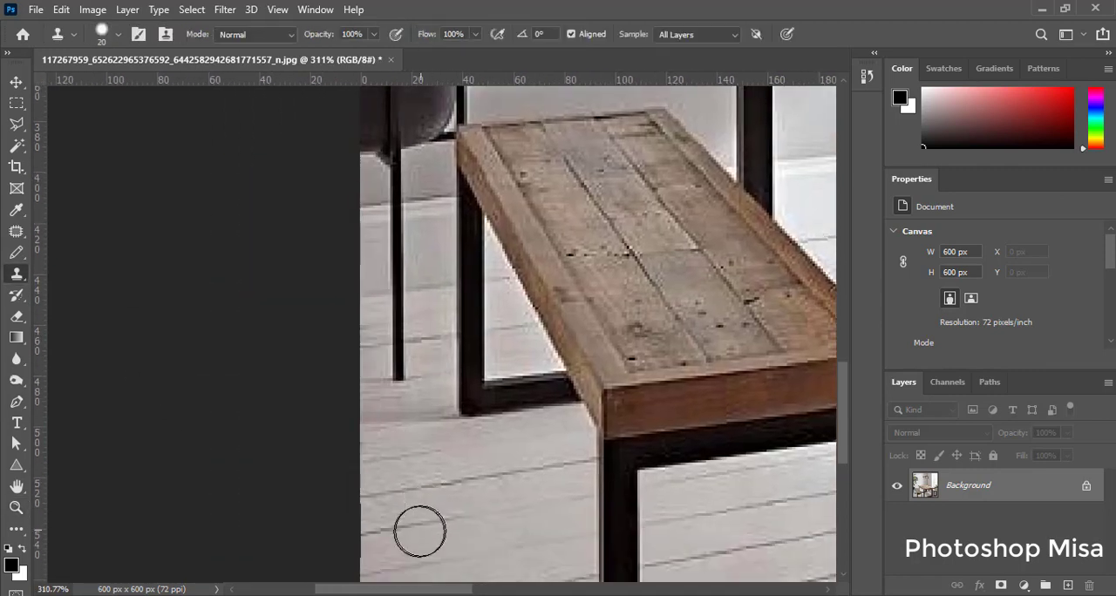
pyautogui.moveTo(383, 429); pyautogui.dragTo(395, 381)
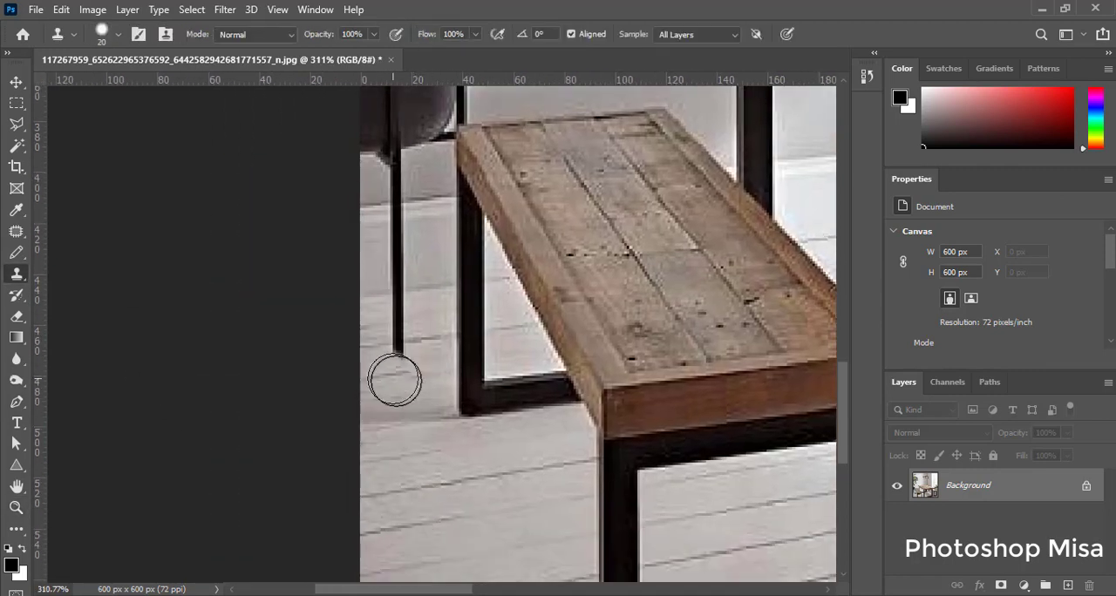
pyautogui.rightClick(518, 373)
pyautogui.click(630, 376)
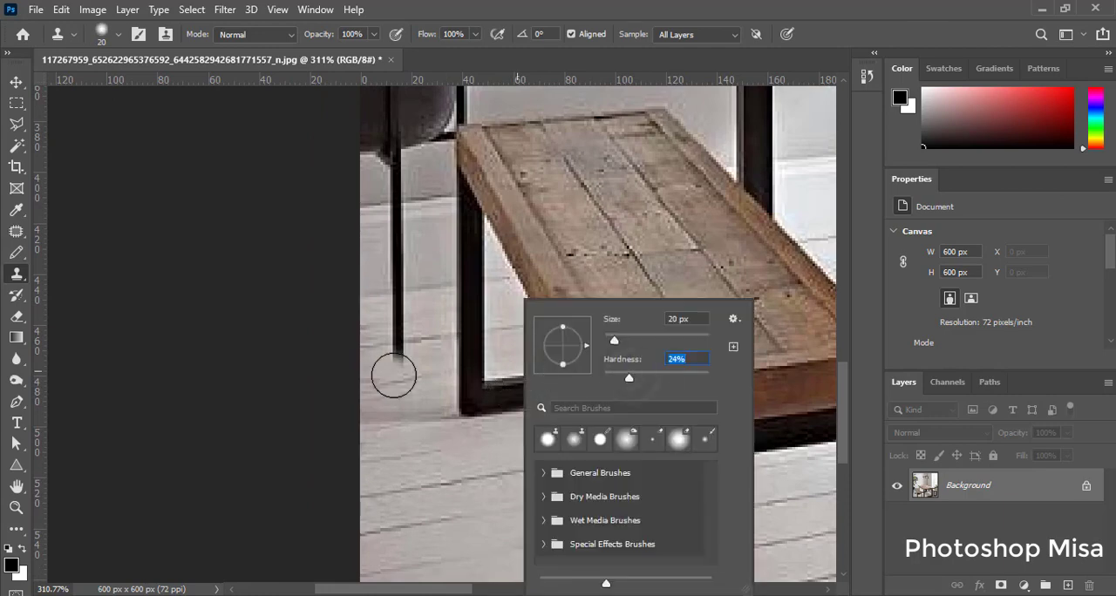
pyautogui.press('Return')
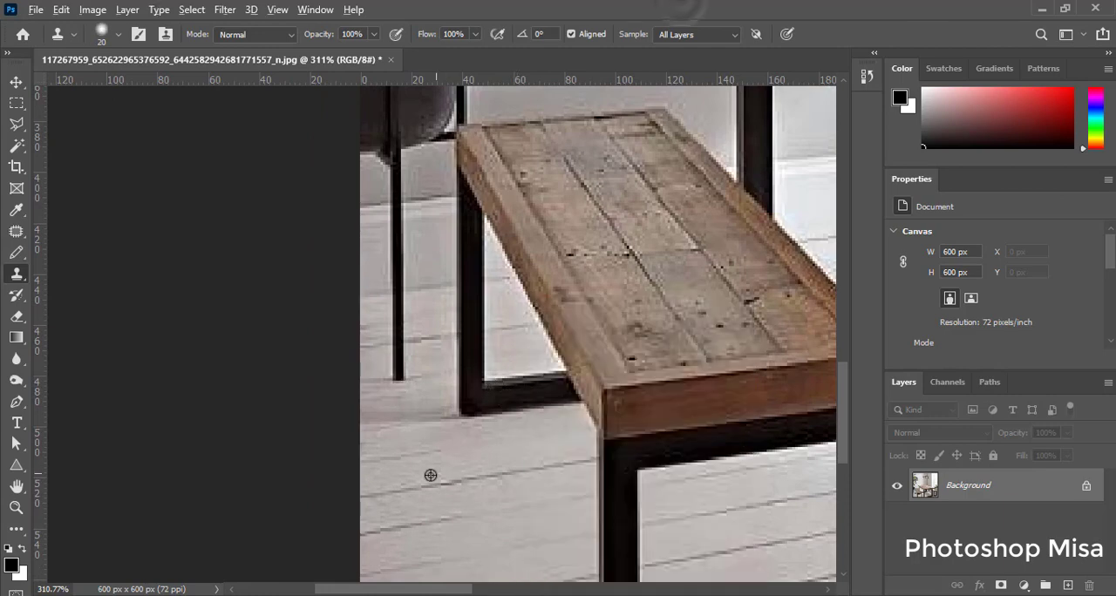
pyautogui.keyDown('alt'); pyautogui.click(404, 528); pyautogui.keyUp('alt')
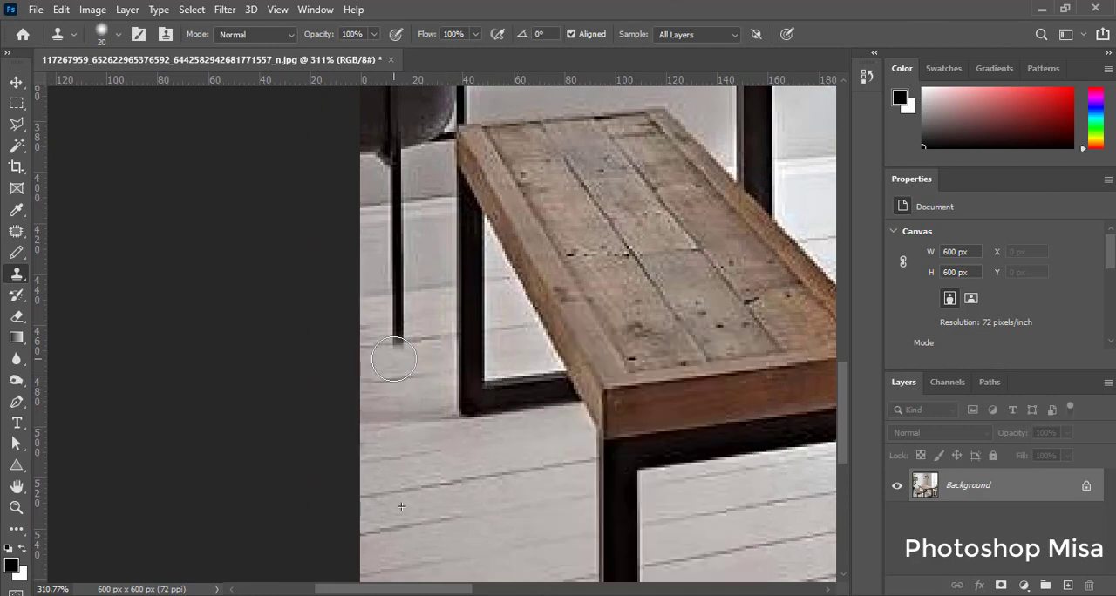
pyautogui.moveTo(394, 360); pyautogui.dragTo(385, 204)
# Step: Clone floor and wall over the rest of the plant stand's legs and the dark pot beside the bench
pyautogui.moveTo(438, 268); pyautogui.dragTo(369, 397)
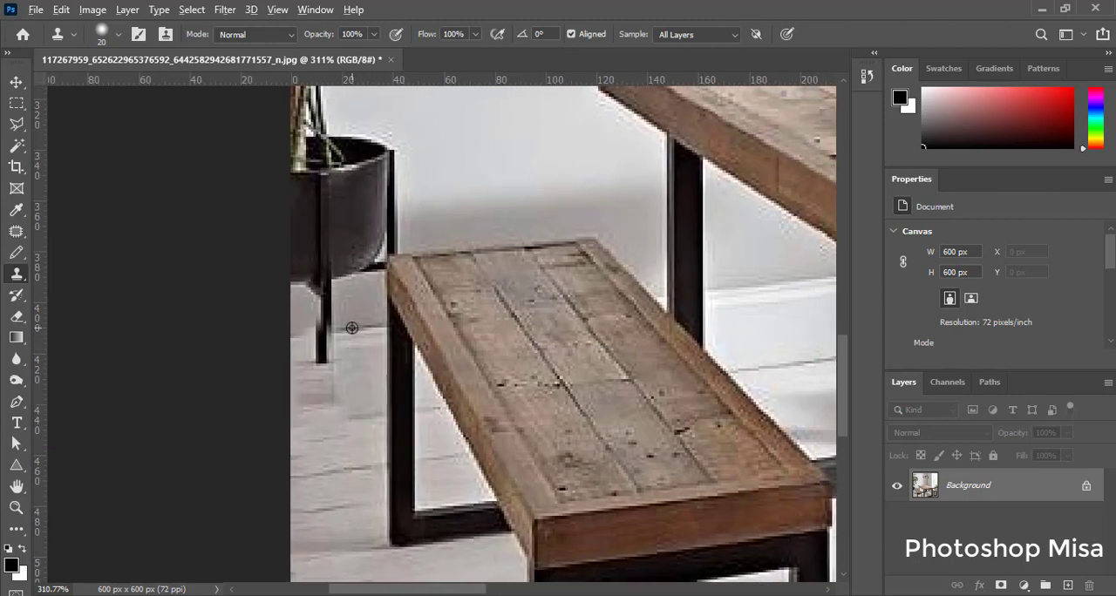
pyautogui.keyDown('alt'); pyautogui.click(354, 327); pyautogui.keyUp('alt')
pyautogui.moveTo(332, 335)
pyautogui.mouseDown()
pyautogui.moveTo(328, 391)
pyautogui.moveTo(313, 363)
pyautogui.moveTo(306, 388)
pyautogui.moveTo(317, 316)
pyautogui.mouseUp()
pyautogui.moveTo(457, 240)
pyautogui.mouseDown()
pyautogui.moveTo(445, 319)
pyautogui.moveTo(389, 281)
pyautogui.moveTo(352, 279)
pyautogui.moveTo(344, 341)
pyautogui.moveTo(326, 210)
pyautogui.moveTo(308, 303)
pyautogui.moveTo(306, 250)
pyautogui.moveTo(387, 152)
pyautogui.moveTo(393, 214)
pyautogui.mouseUp()
pyautogui.scroll(1, 306, 249)
pyautogui.click(755, 374)
pyautogui.scroll(-5, 394, 214)
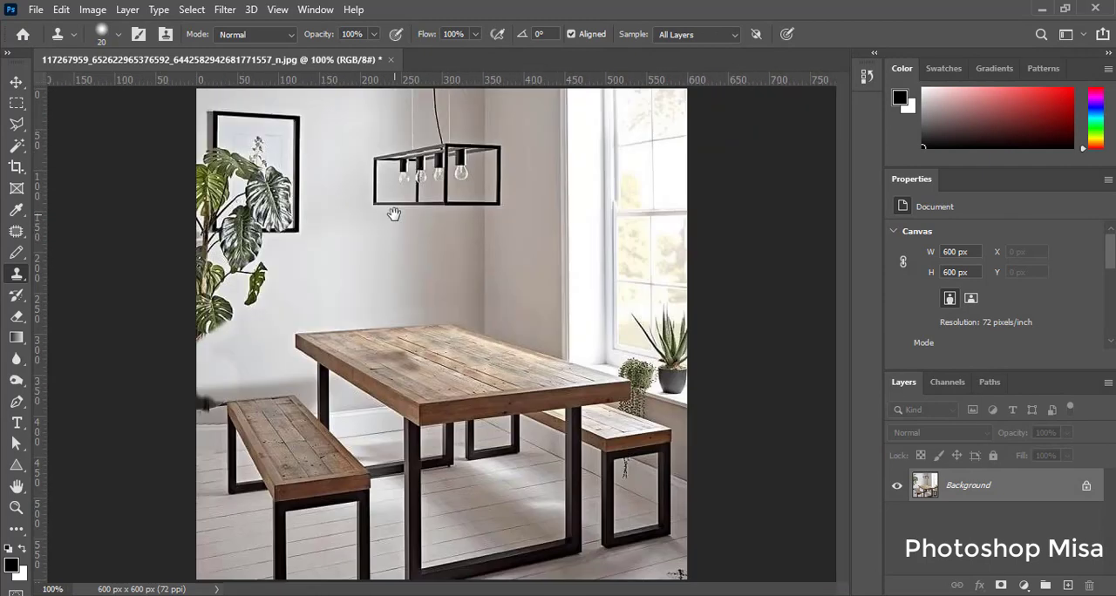
# Step: Set the clone brush size to 51 px and clone wall over the picture frame's right edge
pyautogui.rightClick(337, 117)
pyautogui.moveTo(434, 155); pyautogui.dragTo(451, 159)
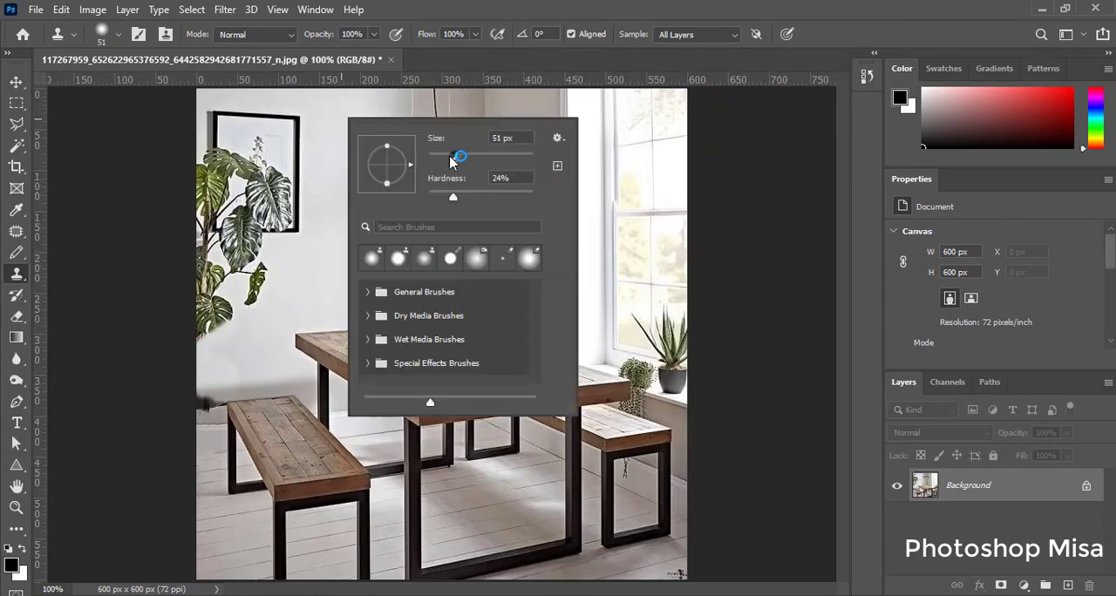
pyautogui.press('Return')
pyautogui.moveTo(299, 118)
pyautogui.mouseDown()
pyautogui.moveTo(294, 253)
pyautogui.moveTo(274, 117)
pyautogui.moveTo(298, 183)
pyautogui.mouseUp()
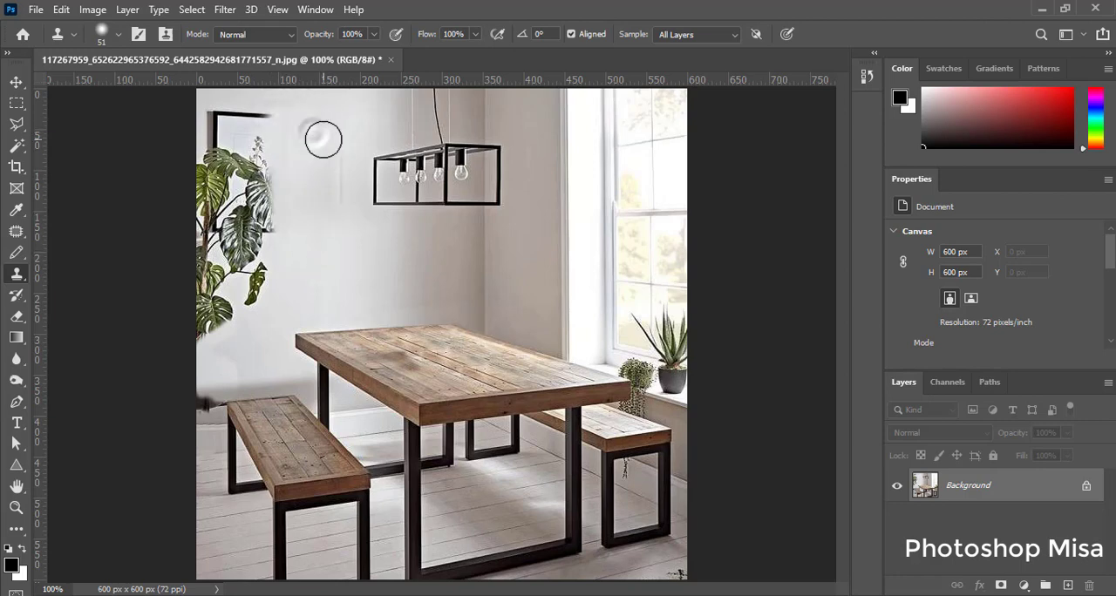
pyautogui.keyDown('alt'); pyautogui.click(347, 245); pyautogui.keyUp('alt')
pyautogui.moveTo(324, 146); pyautogui.dragTo(325, 192)
pyautogui.keyDown('alt'); pyautogui.click(341, 254); pyautogui.keyUp('alt')
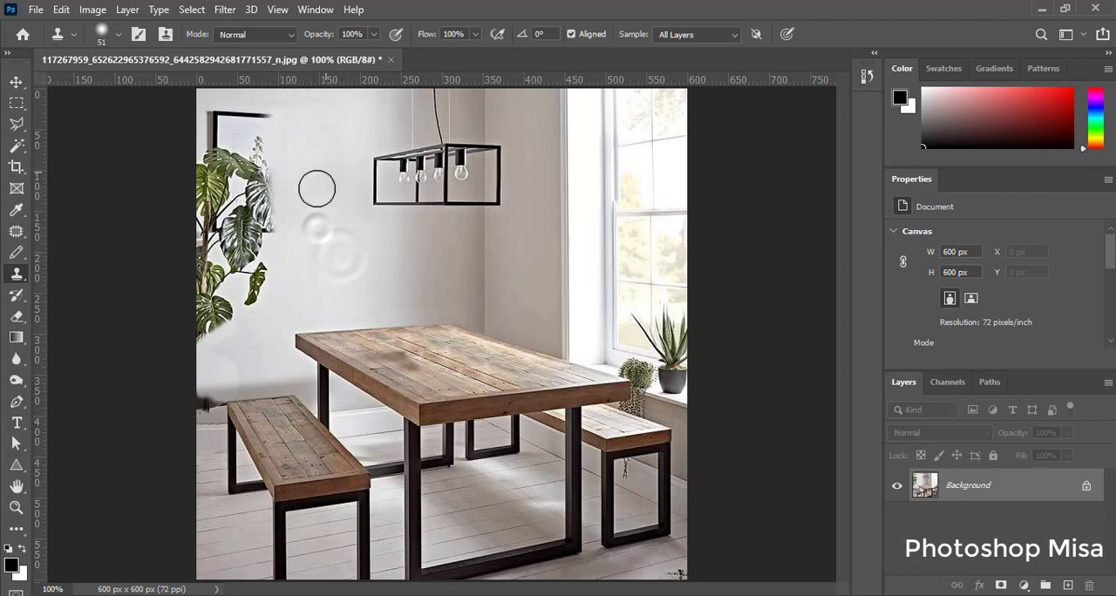
# Step: Clone wall over the remaining picture frame and the upper leaves of the large plant
pyautogui.keyDown('alt'); pyautogui.click(339, 113); pyautogui.keyUp('alt')
pyautogui.moveTo(278, 113)
pyautogui.mouseDown()
pyautogui.moveTo(280, 224)
pyautogui.moveTo(269, 116)
pyautogui.moveTo(263, 263)
pyautogui.moveTo(244, 178)
pyautogui.moveTo(263, 116)
pyautogui.moveTo(220, 137)
pyautogui.moveTo(214, 109)
pyautogui.moveTo(256, 254)
pyautogui.moveTo(227, 257)
pyautogui.moveTo(269, 232)
pyautogui.moveTo(261, 280)
pyautogui.moveTo(206, 235)
pyautogui.moveTo(238, 260)
pyautogui.mouseUp()
pyautogui.moveTo(222, 199); pyautogui.dragTo(214, 190)
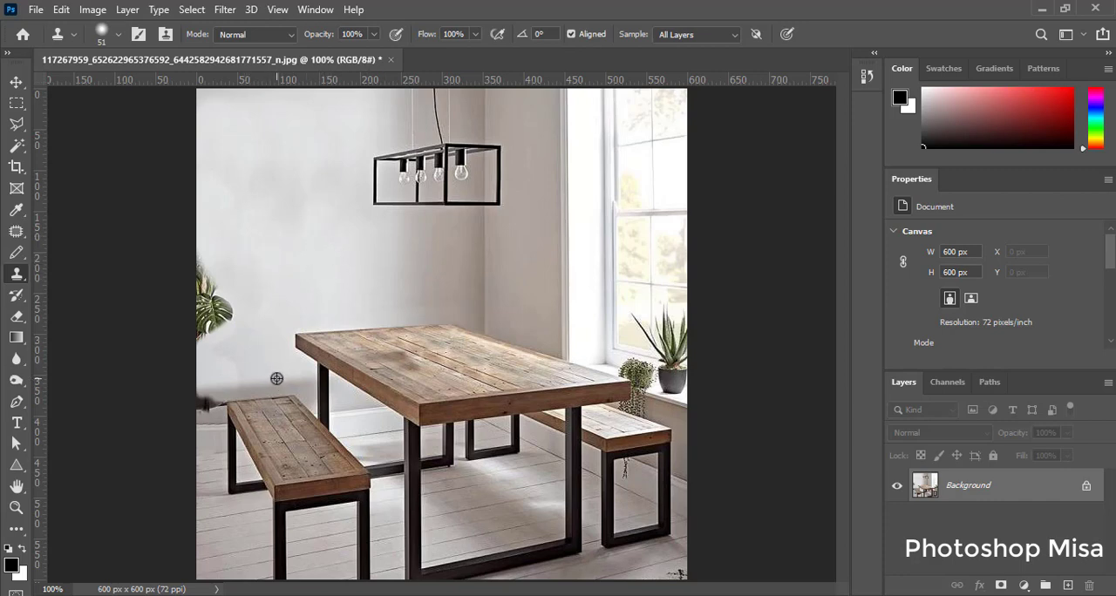
# Step: Clone wall over the last plant leaves at the image's left edge
pyautogui.moveTo(203, 349); pyautogui.dragTo(200, 378)
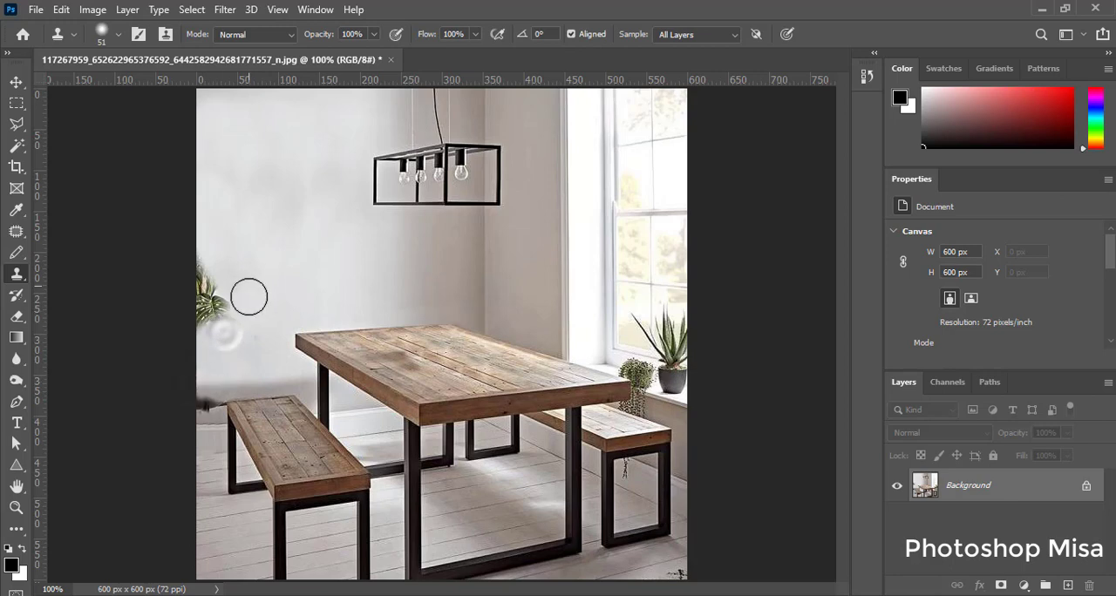
pyautogui.keyDown('alt'); pyautogui.click(250, 297); pyautogui.keyUp('alt')
pyautogui.moveTo(209, 327)
pyautogui.mouseDown()
pyautogui.moveTo(202, 273)
pyautogui.moveTo(218, 336)
pyautogui.moveTo(225, 327)
pyautogui.moveTo(252, 322)
pyautogui.mouseUp()
pyautogui.keyDown('alt'); pyautogui.click(224, 292); pyautogui.keyUp('alt')
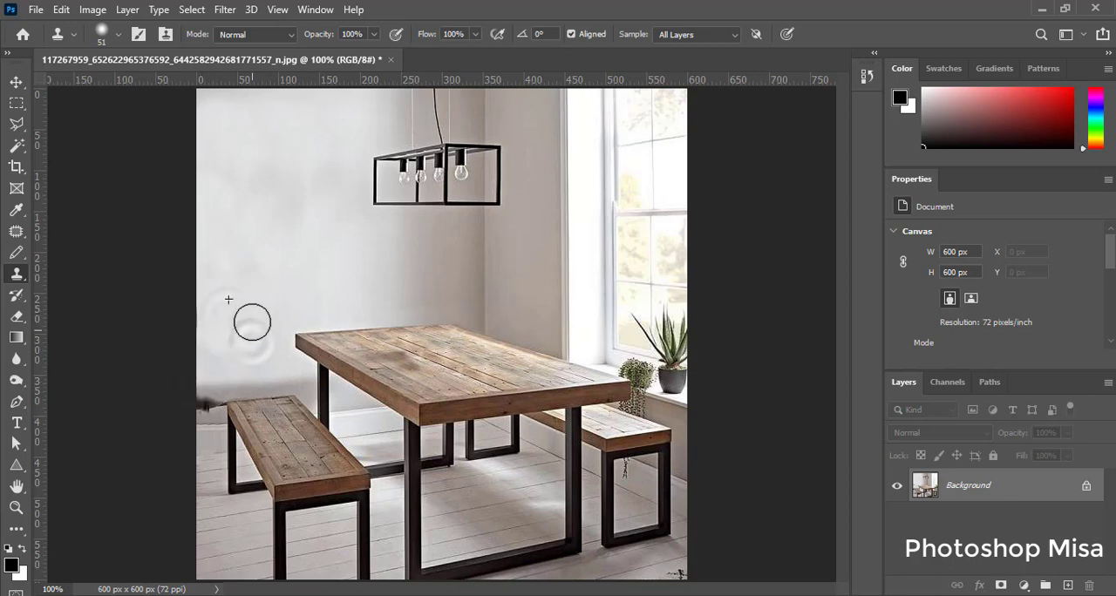
# Step: Reduce the clone brush size and clone wall over the dark pot remnant beside the bench's far corner
pyautogui.press('z')
pyautogui.click(202, 401)
pyautogui.click(202, 402)
pyautogui.moveTo(252, 427); pyautogui.dragTo(293, 373)
pyautogui.press('s')
pyautogui.rightClick(289, 374)
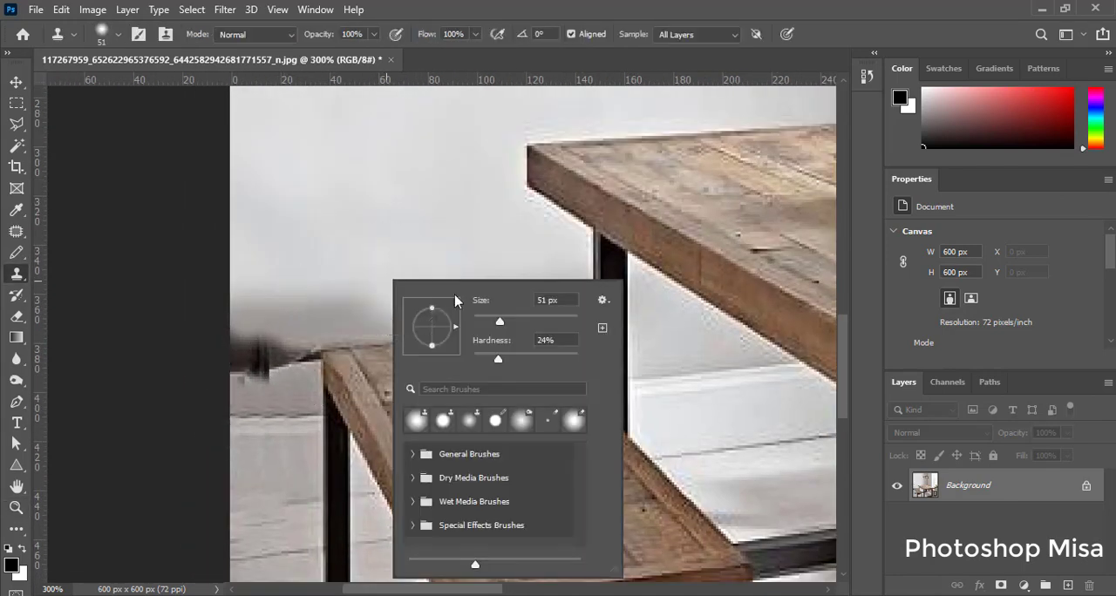
pyautogui.moveTo(498, 319); pyautogui.dragTo(486, 319)
pyautogui.keyDown('alt'); pyautogui.click(351, 315); pyautogui.keyUp('alt')
pyautogui.moveTo(296, 353); pyautogui.dragTo(259, 374)
# Step: Patch the remaining pot smudges on the wall beside the bench with clean wall texture
pyautogui.hotkey('ctrl', '-')
pyautogui.hotkey('ctrl', '-')
pyautogui.hotkey('ctrl', '+')
pyautogui.hotkey('ctrl', '+')
pyautogui.moveTo(92, 312); pyautogui.dragTo(349, 179)
pyautogui.moveTo(274, 532); pyautogui.dragTo(503, 396)
pyautogui.click(17, 232)
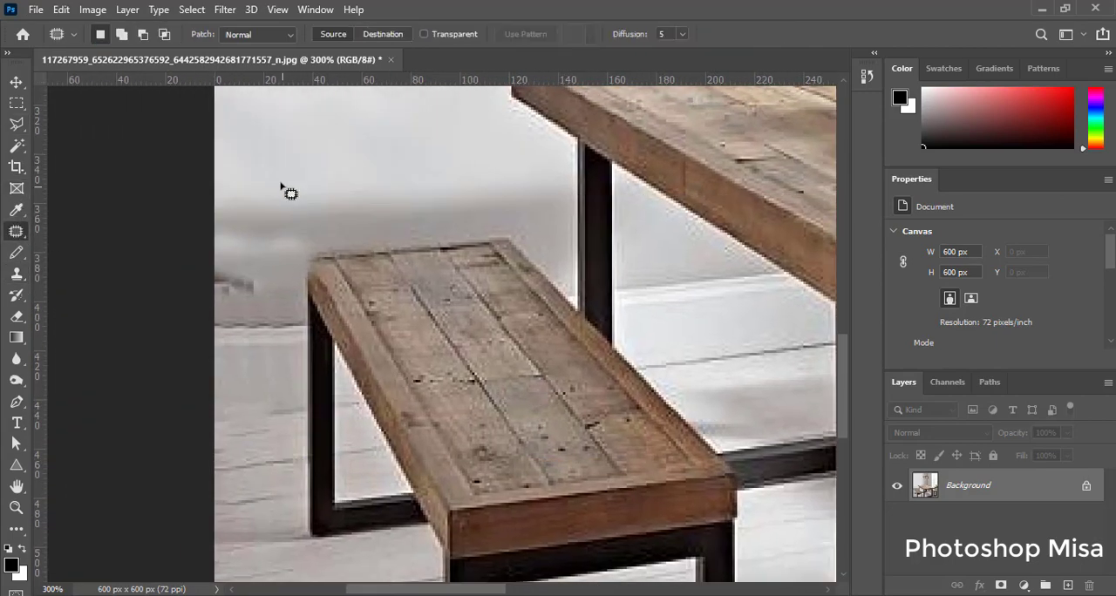
pyautogui.moveTo(147, 233); pyautogui.dragTo(171, 236)
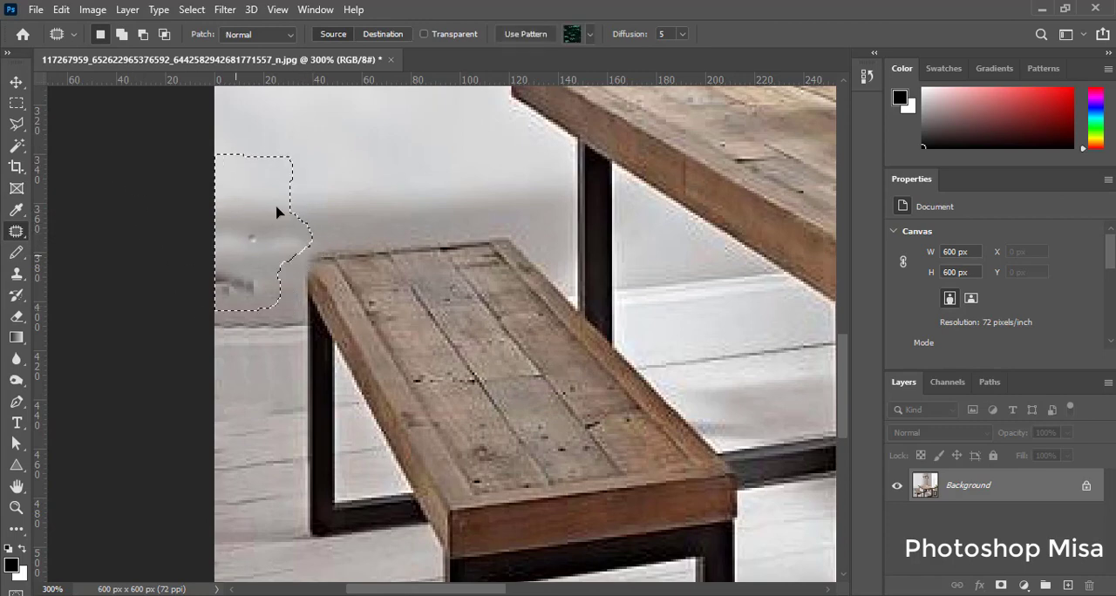
pyautogui.hotkey('ctrl', '-')
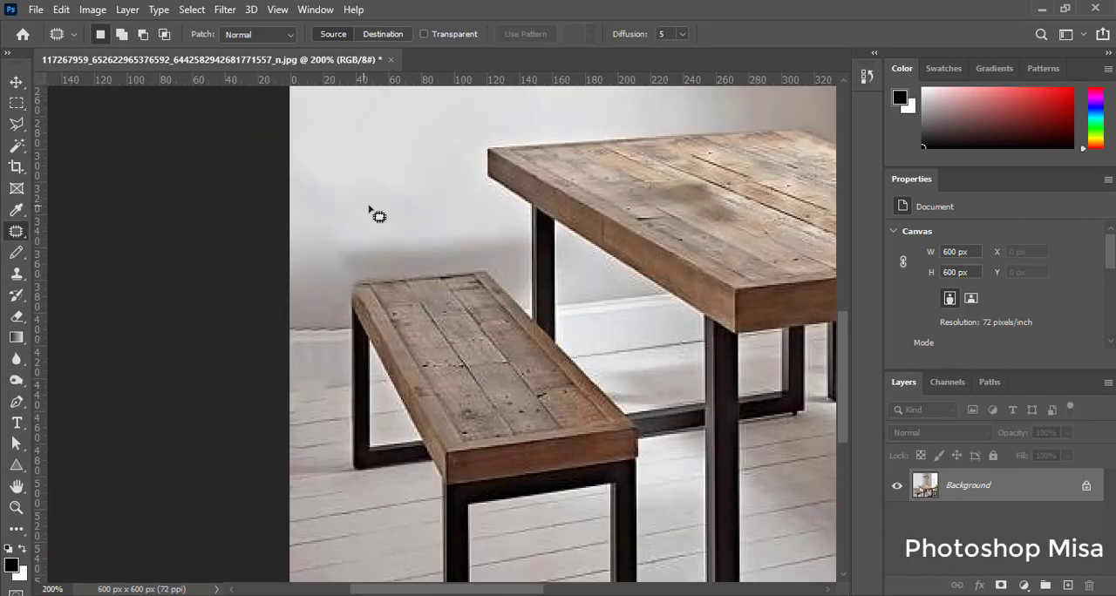
pyautogui.moveTo(332, 276); pyautogui.dragTo(330, 278)
pyautogui.hotkey('ctrl', '-')
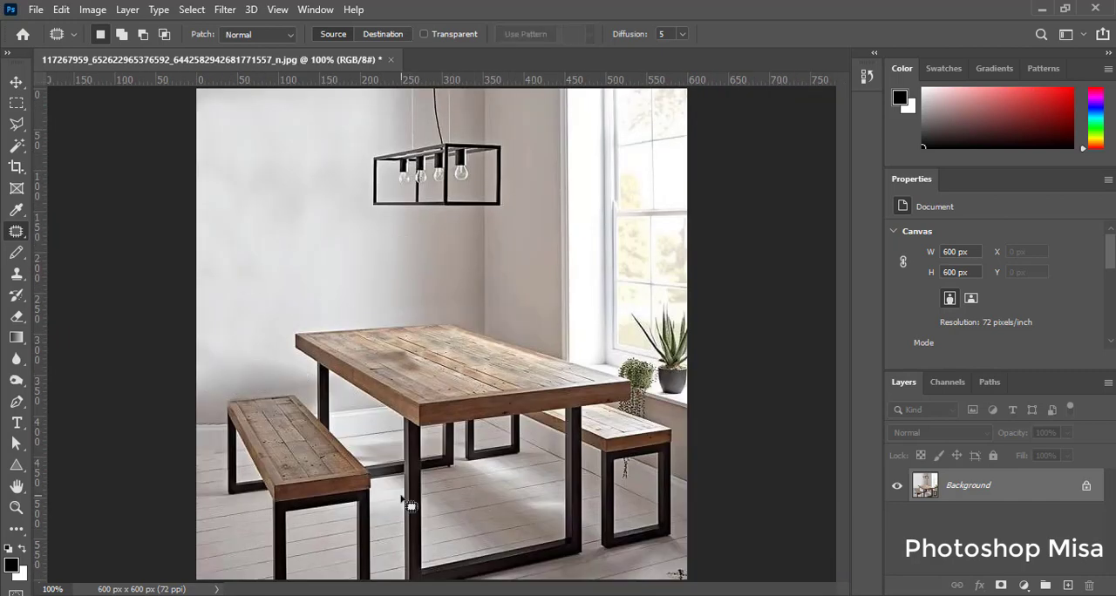
# Step: Patch the blotchy wall areas left of the pendant lamp with smoother wall from below the lamp
pyautogui.moveTo(295, 131); pyautogui.dragTo(300, 244)
pyautogui.moveTo(302, 210)
pyautogui.mouseDown()
pyautogui.moveTo(336, 251)
pyautogui.moveTo(411, 266)
pyautogui.mouseUp()
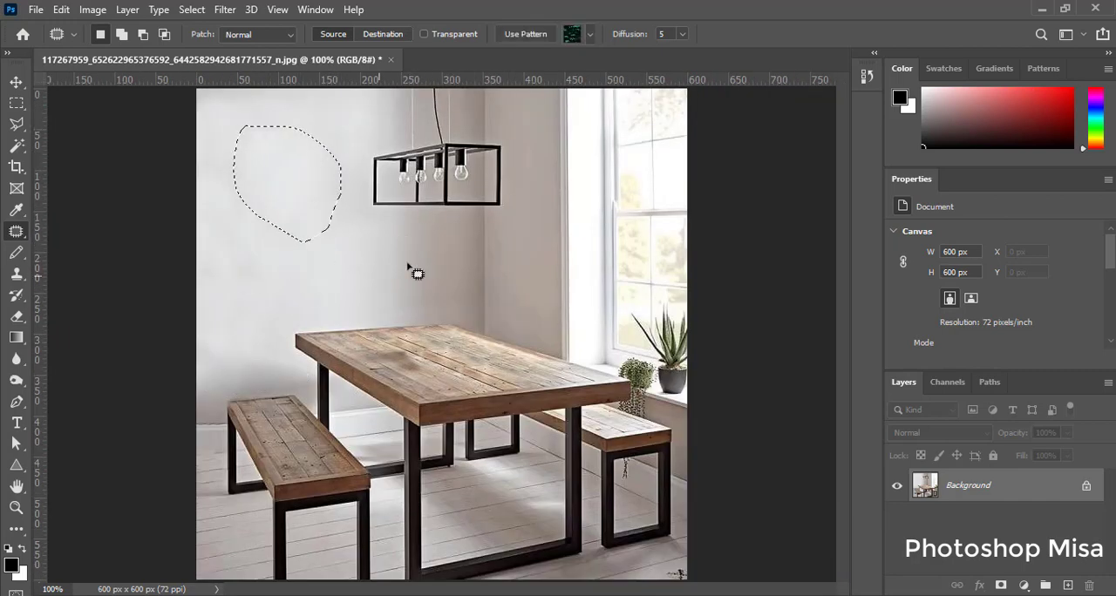
pyautogui.click(407, 262)
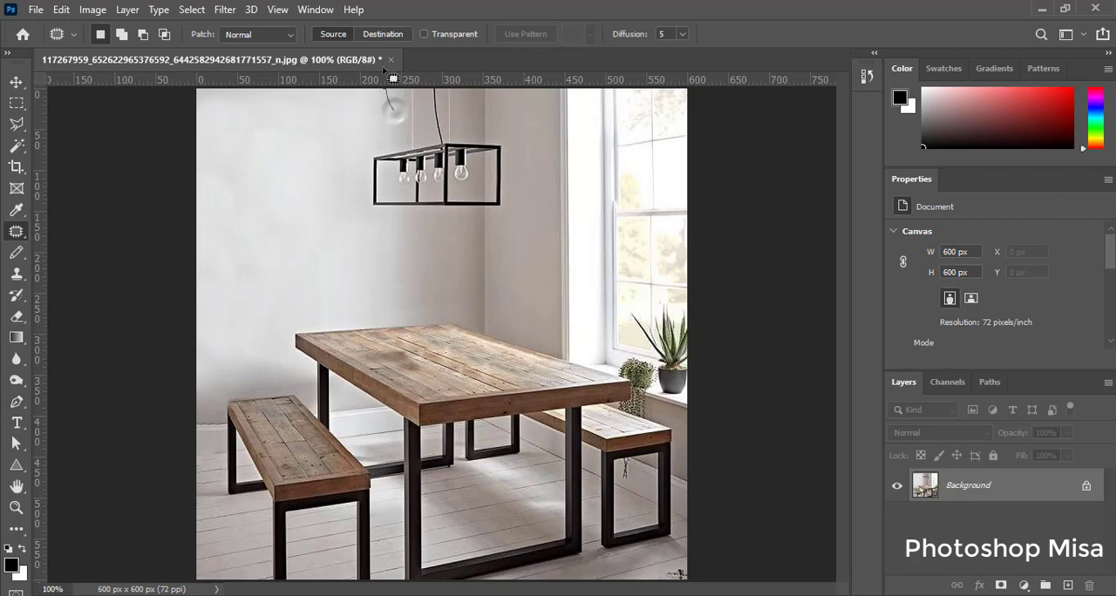
pyautogui.moveTo(138, 116); pyautogui.dragTo(389, 87)
pyautogui.moveTo(293, 104); pyautogui.dragTo(370, 274)
pyautogui.click(341, 154)
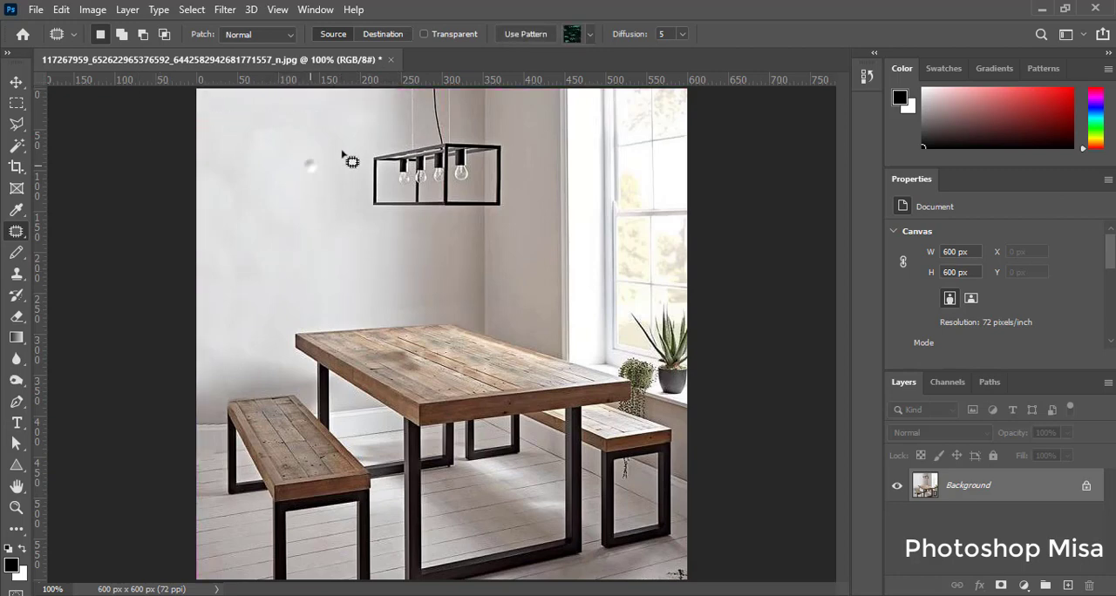
# Step: Patch the wall's upper left corner and the areas below it with even wall texture
pyautogui.moveTo(316, 160); pyautogui.dragTo(197, 87)
pyautogui.moveTo(265, 121); pyautogui.dragTo(371, 262)
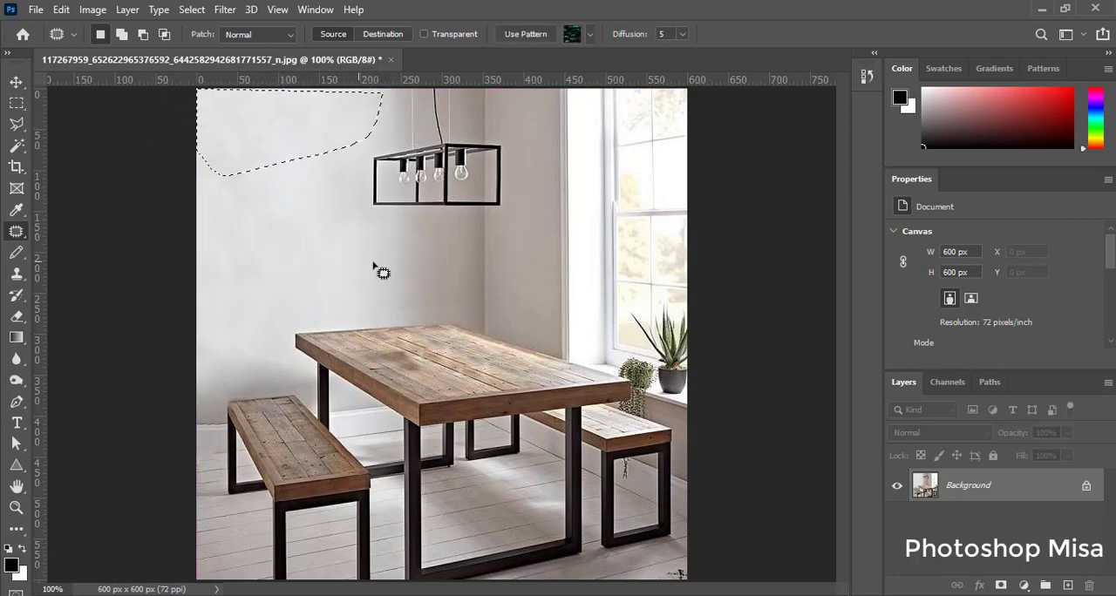
pyautogui.click(364, 254)
pyautogui.moveTo(248, 156); pyautogui.dragTo(344, 262)
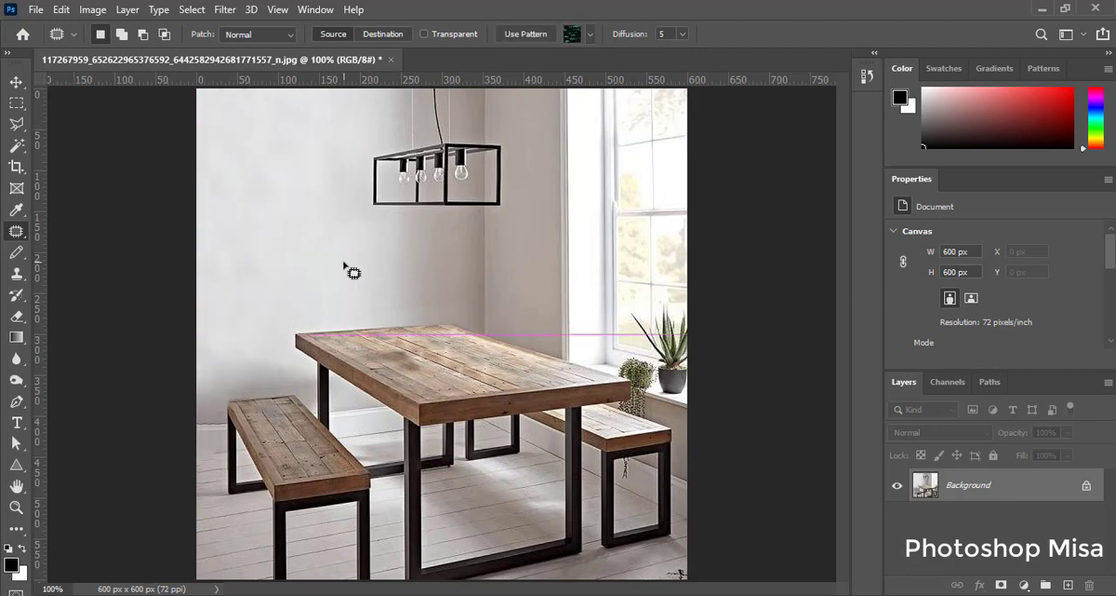
pyautogui.moveTo(185, 233)
pyautogui.mouseDown()
pyautogui.moveTo(232, 332)
pyautogui.moveTo(206, 386)
pyautogui.moveTo(259, 362)
pyautogui.mouseUp()
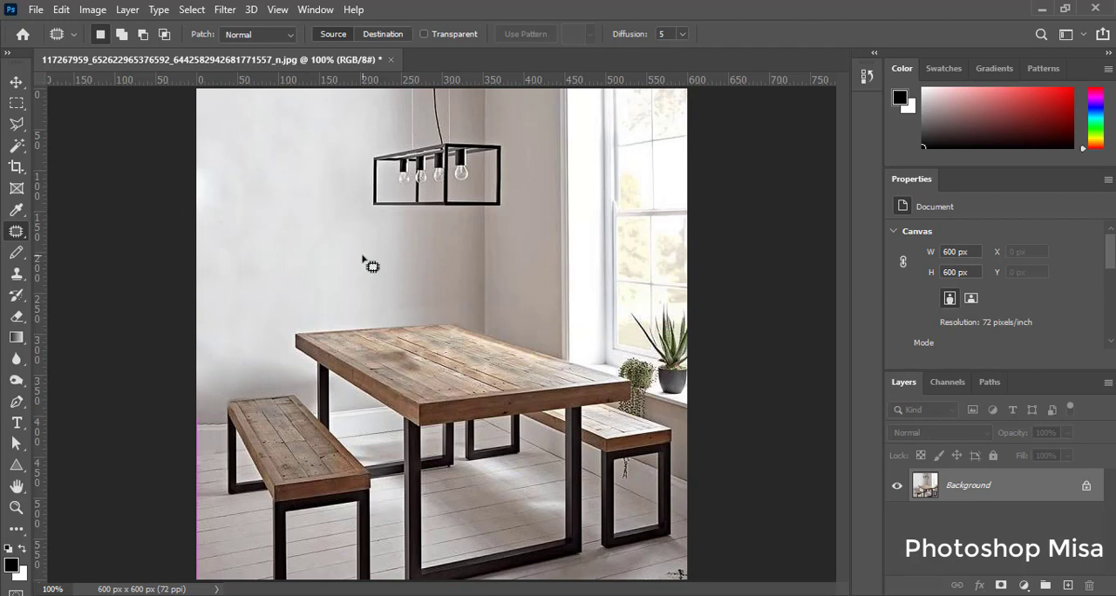
# Step: Clone clean wall over the pendant lamp and its hanging wires with the 62 px Clone Stamp brush
pyautogui.press('s')
pyautogui.rightClick(518, 241)
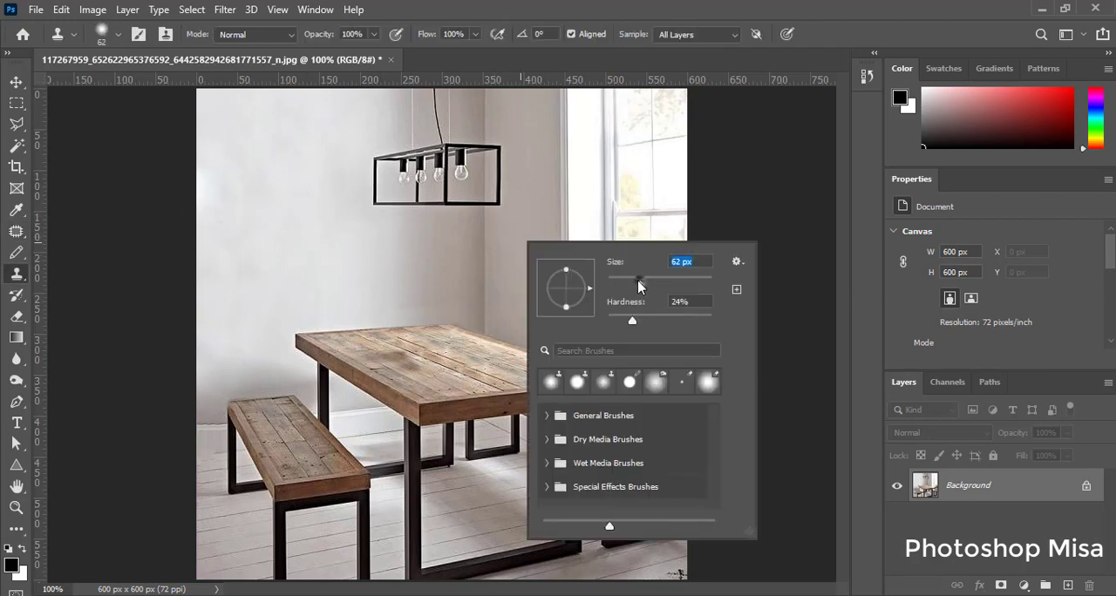
pyautogui.keyDown('alt'); pyautogui.click(485, 277); pyautogui.keyUp('alt')
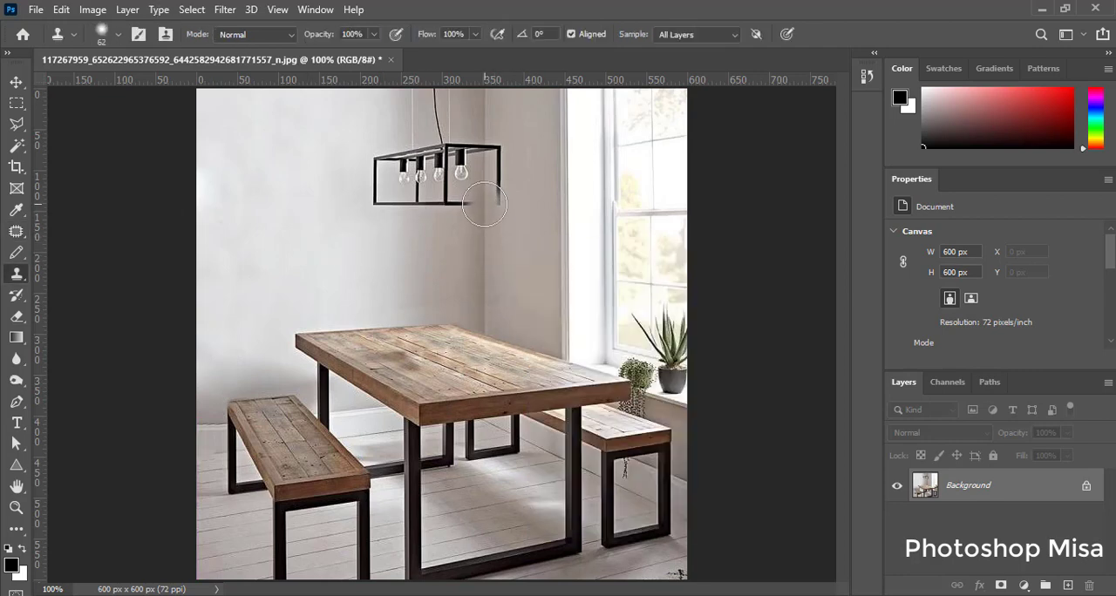
pyautogui.moveTo(482, 201)
pyautogui.mouseDown()
pyautogui.moveTo(355, 201)
pyautogui.moveTo(478, 186)
pyautogui.moveTo(383, 181)
pyautogui.moveTo(442, 160)
pyautogui.moveTo(466, 132)
pyautogui.moveTo(437, 124)
pyautogui.moveTo(452, 93)
pyautogui.mouseUp()
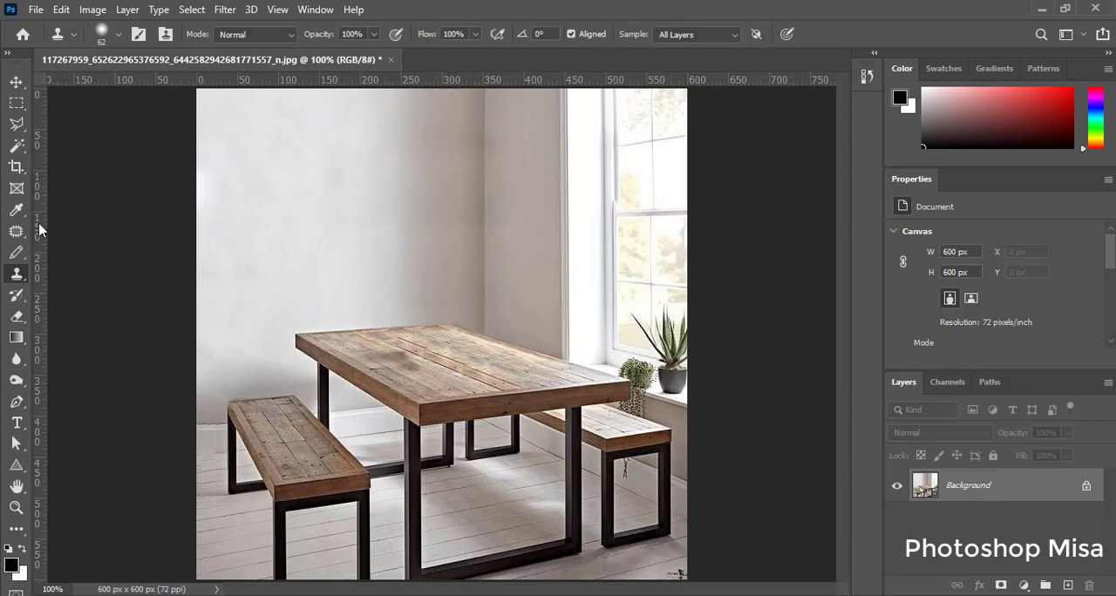
# Step: Patch the wall area around the room corner where the pendant lamp hung with wall from below it
pyautogui.click(16, 231)
pyautogui.moveTo(541, 187)
pyautogui.mouseDown()
pyautogui.moveTo(381, 244)
pyautogui.moveTo(384, 191)
pyautogui.mouseUp()
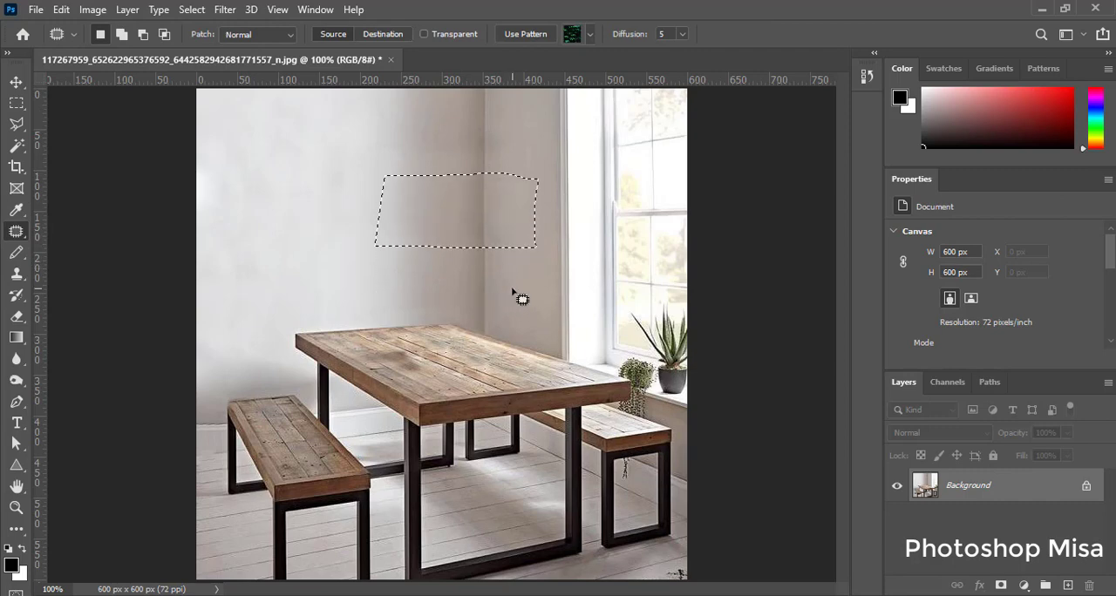
pyautogui.hotkey('ctrl', '+')
pyautogui.hotkey('ctrl', '+')
pyautogui.moveTo(685, 197); pyautogui.dragTo(622, 369)
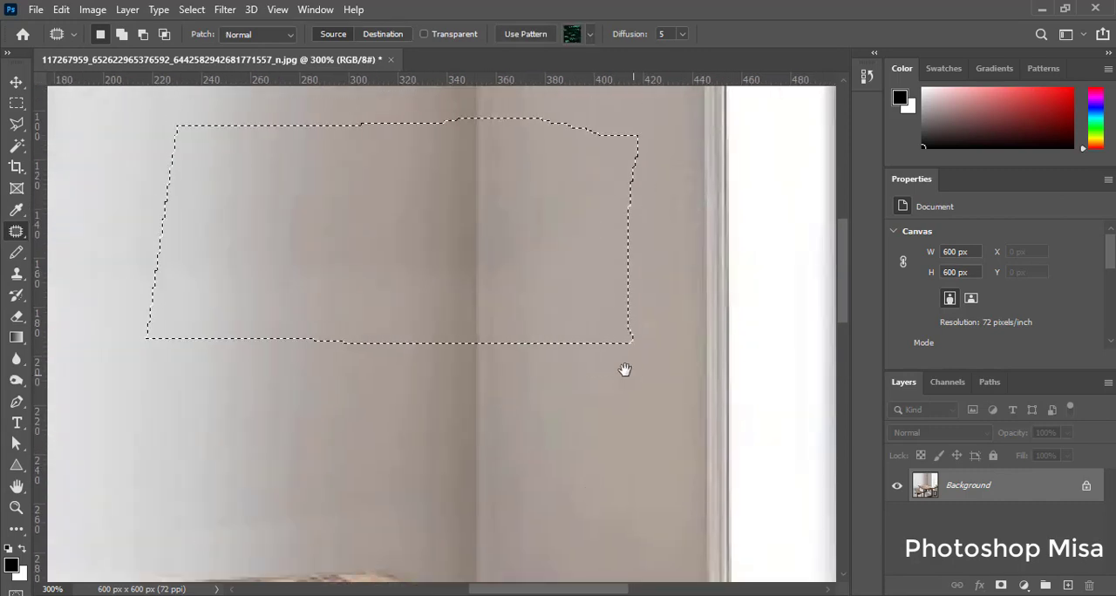
pyautogui.moveTo(527, 201); pyautogui.dragTo(530, 440)
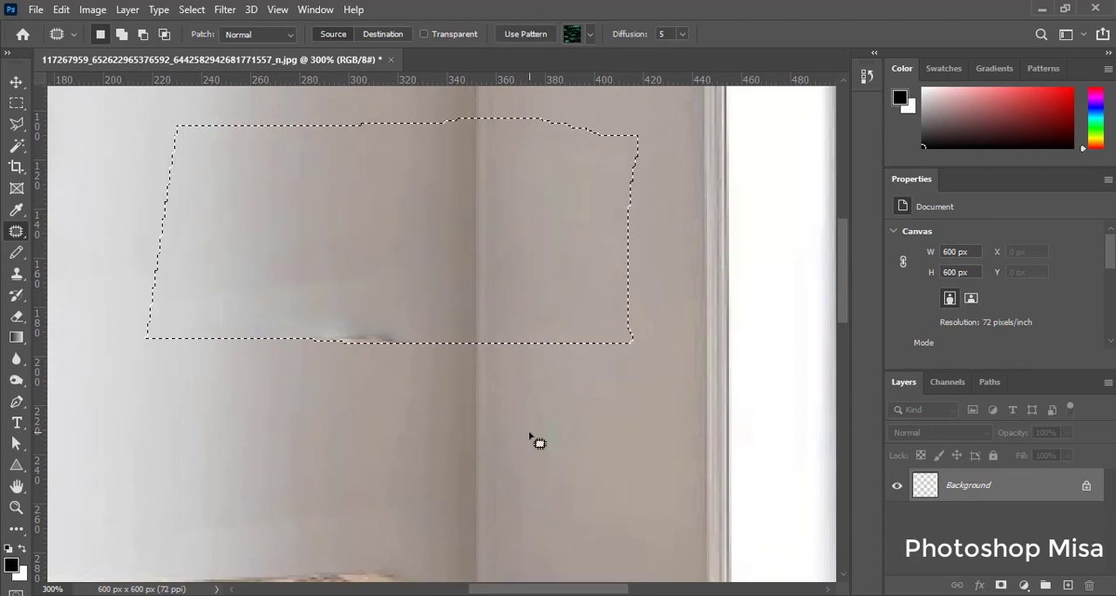
pyautogui.hotkey('ctrl', 'd')
# Step: Patch the leftover smudge on the wall left of the room corner with clean wall from below it
pyautogui.moveTo(159, 233)
pyautogui.mouseDown()
pyautogui.moveTo(388, 420)
pyautogui.moveTo(150, 239)
pyautogui.mouseUp()
pyautogui.moveTo(279, 352); pyautogui.dragTo(261, 421)
pyautogui.hotkey('ctrl', 'd')
pyautogui.hotkey('ctrl', '0')
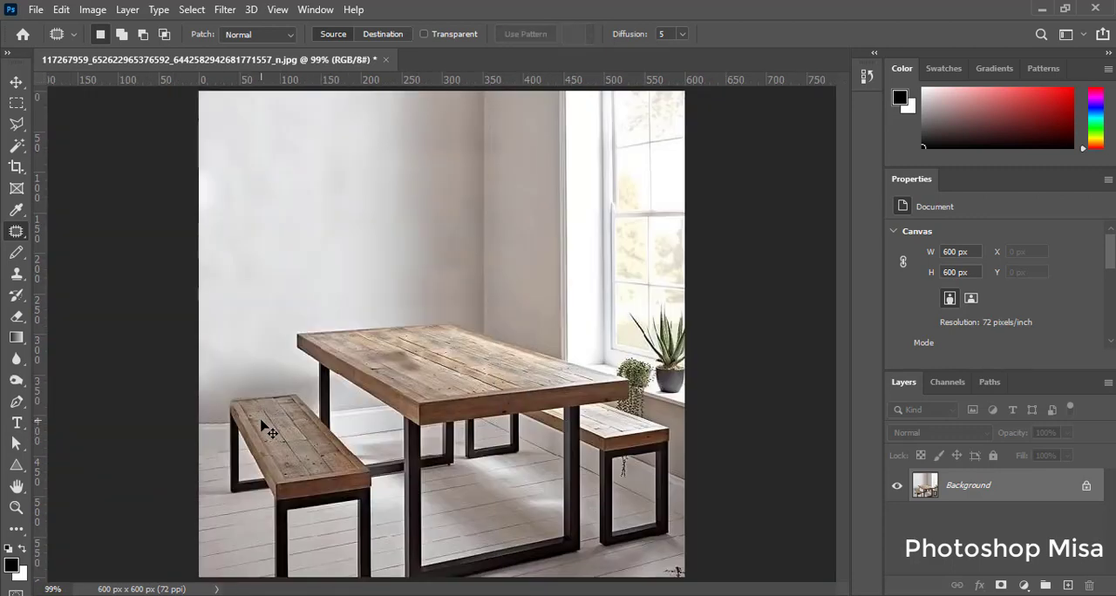
# Step: Reduce the clone brush to 12 px and clone over the small plant's trailing stems between the windowsill and bench
pyautogui.press('z')
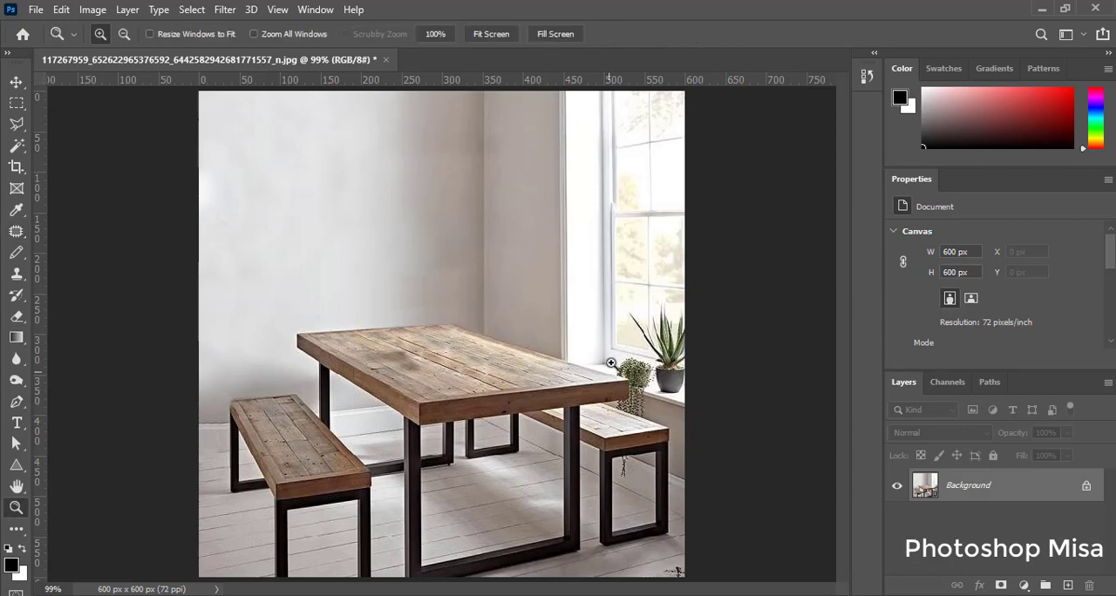
pyautogui.moveTo(568, 325)
pyautogui.mouseDown()
pyautogui.moveTo(675, 401)
pyautogui.moveTo(689, 441)
pyautogui.mouseUp()
pyautogui.moveTo(642, 398); pyautogui.dragTo(591, 376)
pyautogui.press('s')
pyautogui.rightClick(592, 377)
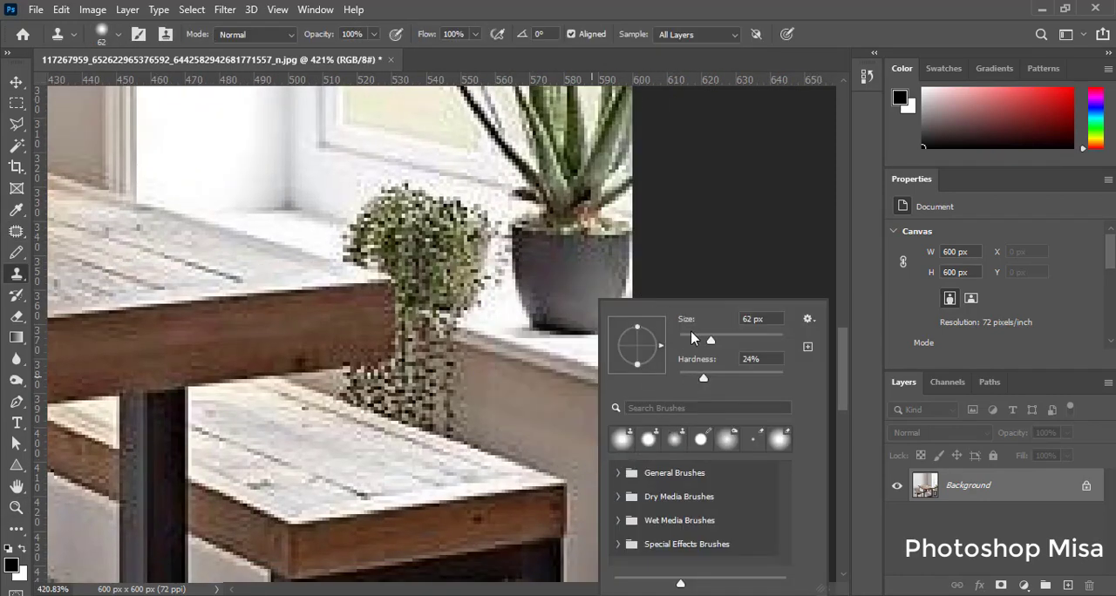
pyautogui.click(685, 338)
pyautogui.keyDown('alt'); pyautogui.click(564, 366); pyautogui.keyUp('alt')
pyautogui.moveTo(458, 335)
pyautogui.mouseDown()
pyautogui.moveTo(406, 311)
pyautogui.moveTo(471, 416)
pyautogui.moveTo(424, 369)
pyautogui.moveTo(341, 388)
pyautogui.moveTo(417, 377)
pyautogui.mouseUp()
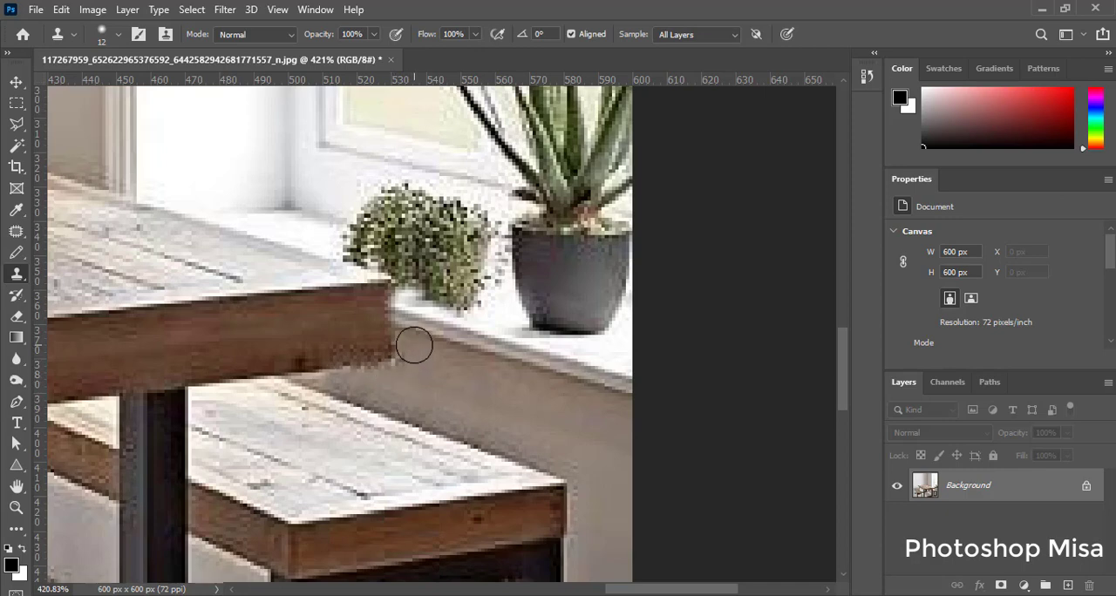
# Step: Clone windowsill and window frame over the bushy small plant beside the dark pot, smoothing the line where sill meets frame
pyautogui.keyDown('alt'); pyautogui.click(314, 214); pyautogui.keyUp('alt')
pyautogui.moveTo(329, 220)
pyautogui.mouseDown()
pyautogui.moveTo(349, 224)
pyautogui.moveTo(378, 186)
pyautogui.moveTo(401, 203)
pyautogui.moveTo(398, 231)
pyautogui.moveTo(376, 259)
pyautogui.moveTo(411, 266)
pyautogui.moveTo(467, 219)
pyautogui.moveTo(448, 229)
pyautogui.moveTo(483, 242)
pyautogui.moveTo(496, 297)
pyautogui.moveTo(473, 259)
pyautogui.moveTo(441, 261)
pyautogui.moveTo(491, 303)
pyautogui.moveTo(441, 300)
pyautogui.moveTo(410, 283)
pyautogui.mouseUp()
pyautogui.keyDown('alt'); pyautogui.click(494, 321); pyautogui.keyUp('alt')
pyautogui.keyDown('alt'); pyautogui.click(441, 268); pyautogui.keyUp('alt')
pyautogui.hotkey('ctrl', 'z')
pyautogui.keyDown('alt'); pyautogui.click(262, 183); pyautogui.keyUp('alt')
pyautogui.keyDown('alt'); pyautogui.click(189, 140); pyautogui.keyUp('alt')
pyautogui.moveTo(482, 289); pyautogui.dragTo(458, 278)
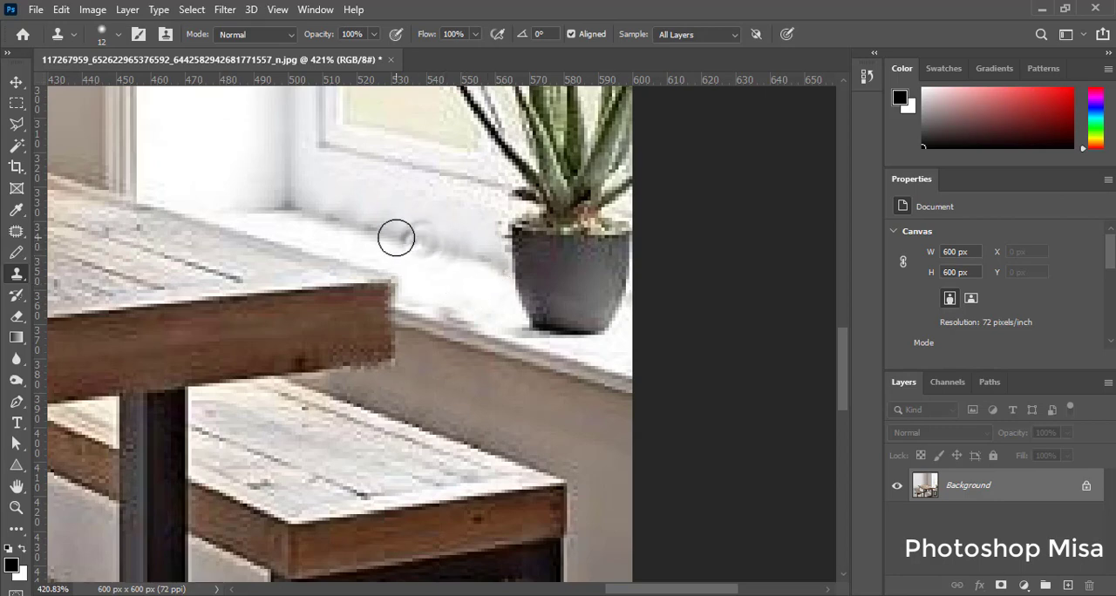
pyautogui.moveTo(396, 238); pyautogui.dragTo(315, 217)
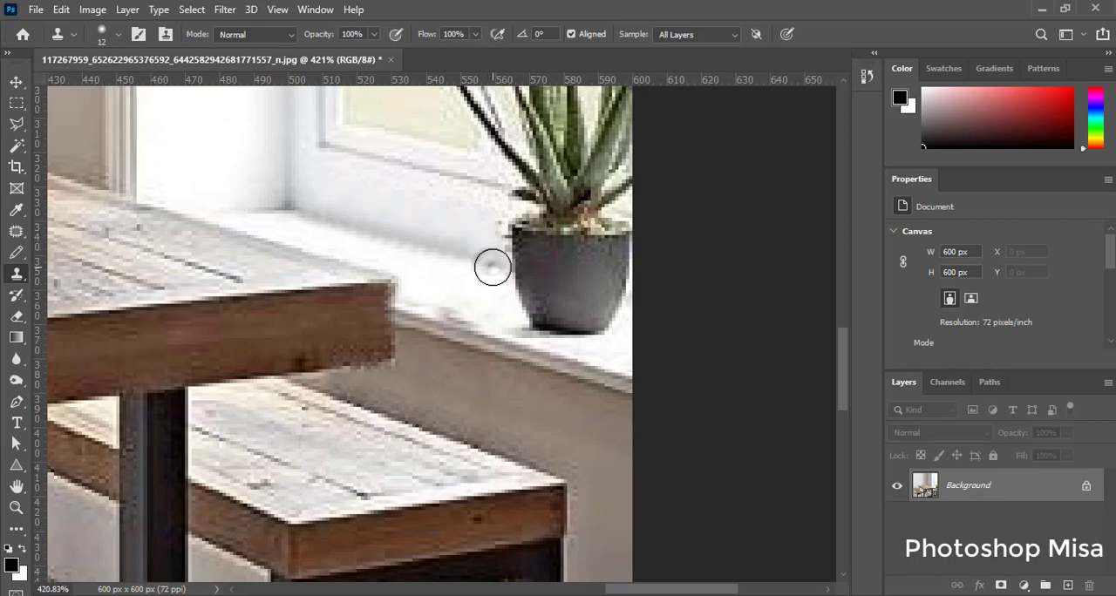
# Step: Clone clean white sill over the plant remnant along the windowsill's front edge beside the table corner
pyautogui.hotkey('ctrl', '0')
pyautogui.press('z')
pyautogui.moveTo(602, 350); pyautogui.dragTo(698, 448)
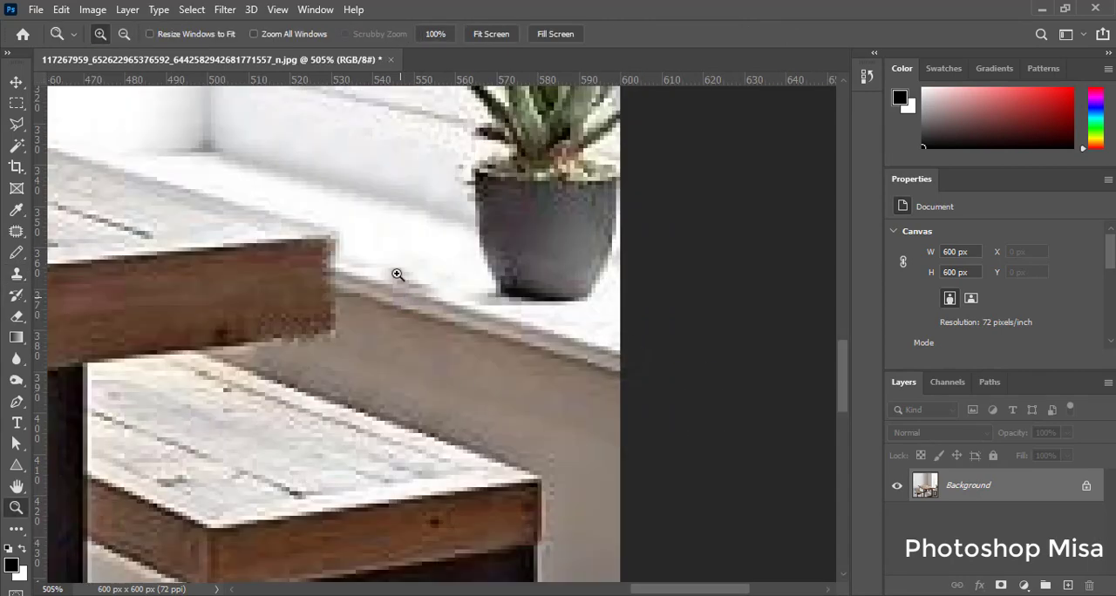
pyautogui.press('s')
pyautogui.moveTo(383, 257); pyautogui.dragTo(428, 274)
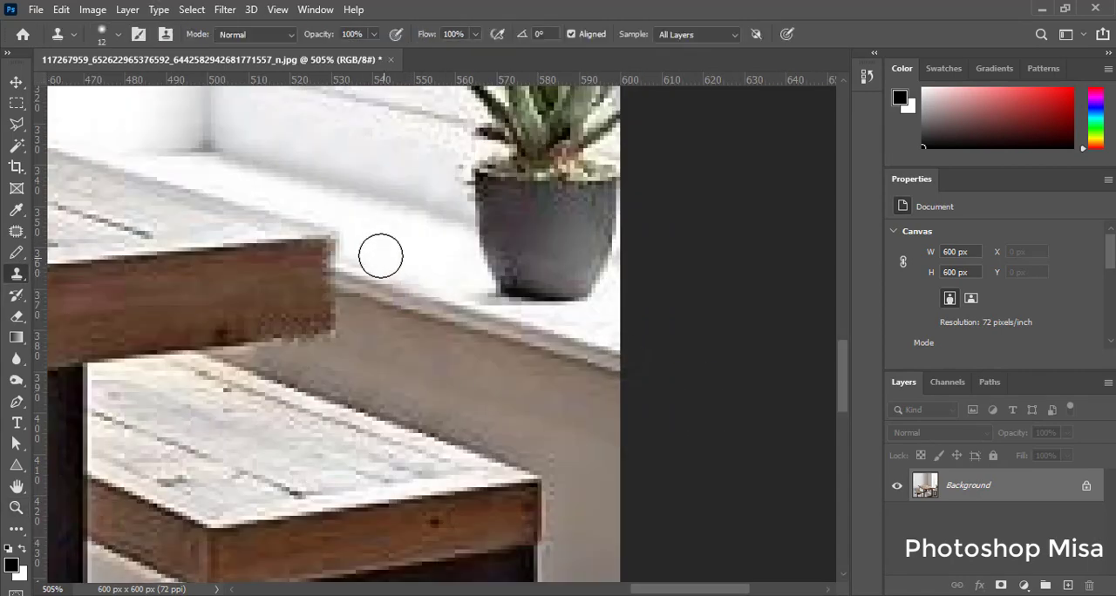
pyautogui.hotkey('ctrl', '0')
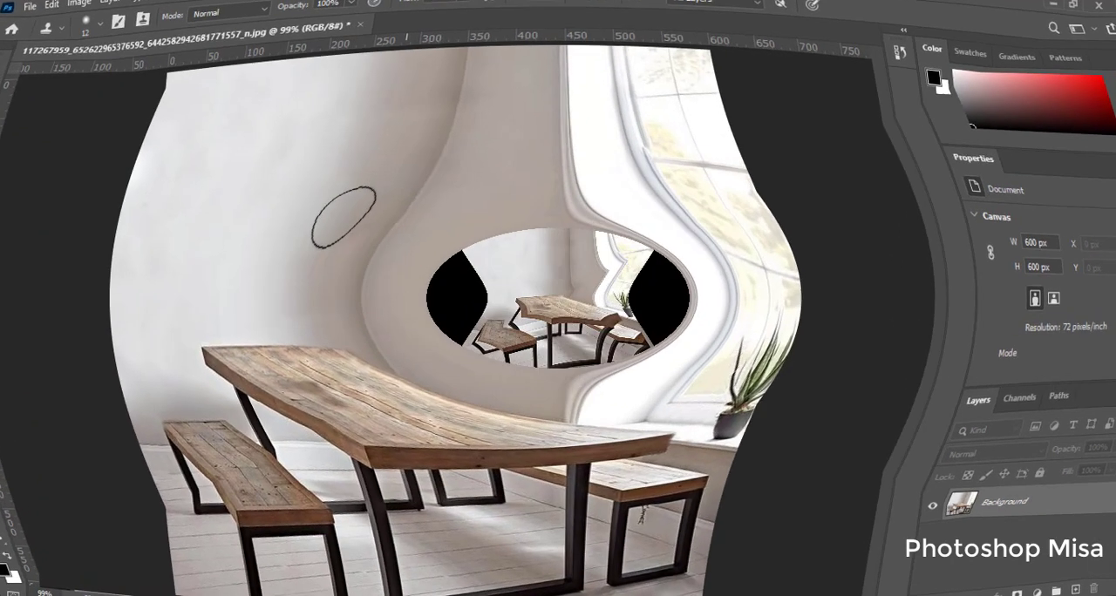